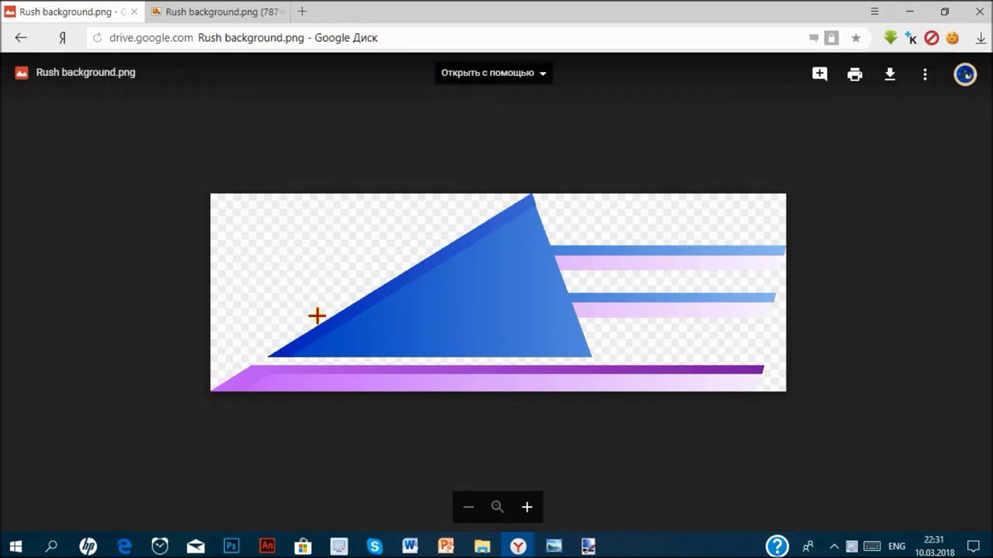
# - Switch to paint.net, look over the Rush background image, and bring up the blank untitled canvas
pyautogui.click(909, 11)
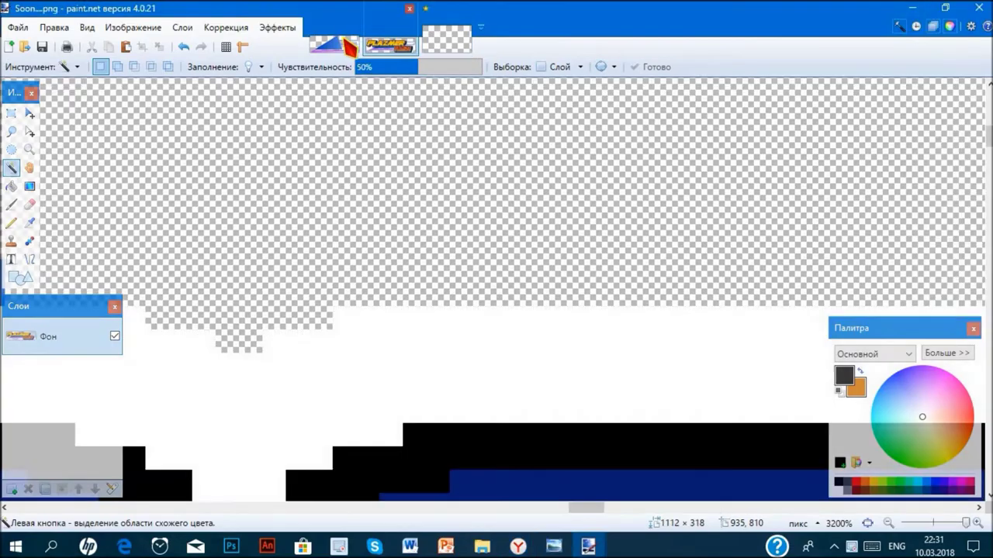
pyautogui.hotkey('ctrl', 'Tab')
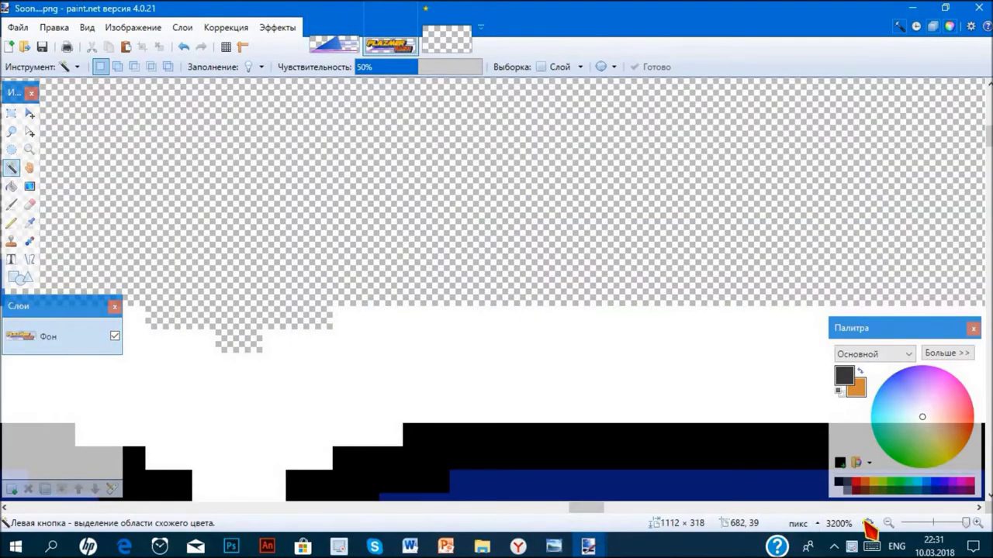
pyautogui.click(867, 524)
pyautogui.click(340, 43)
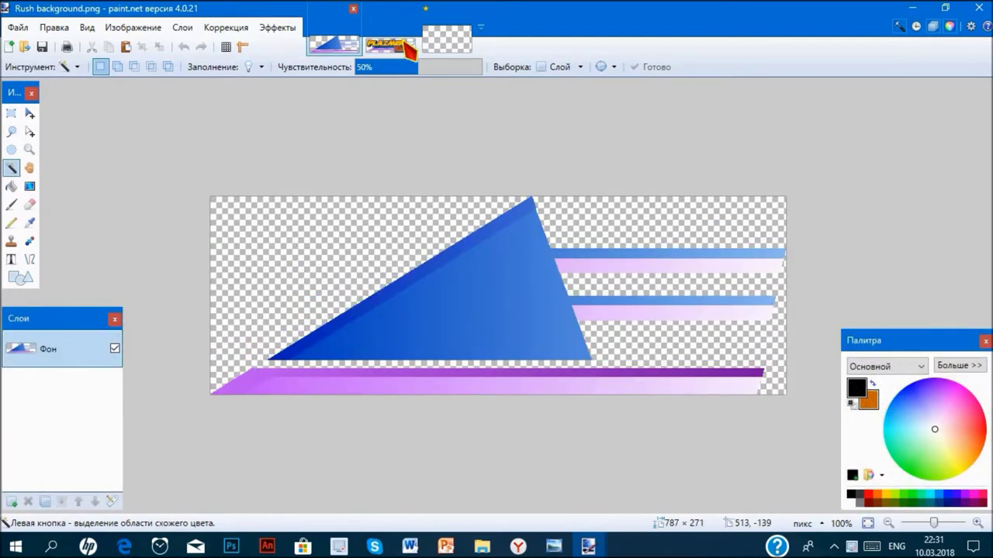
pyautogui.click(444, 45)
# - Write RUSH in Round, size 104, bold italic, and place it in the lower middle of the canvas
pyautogui.click(12, 260)
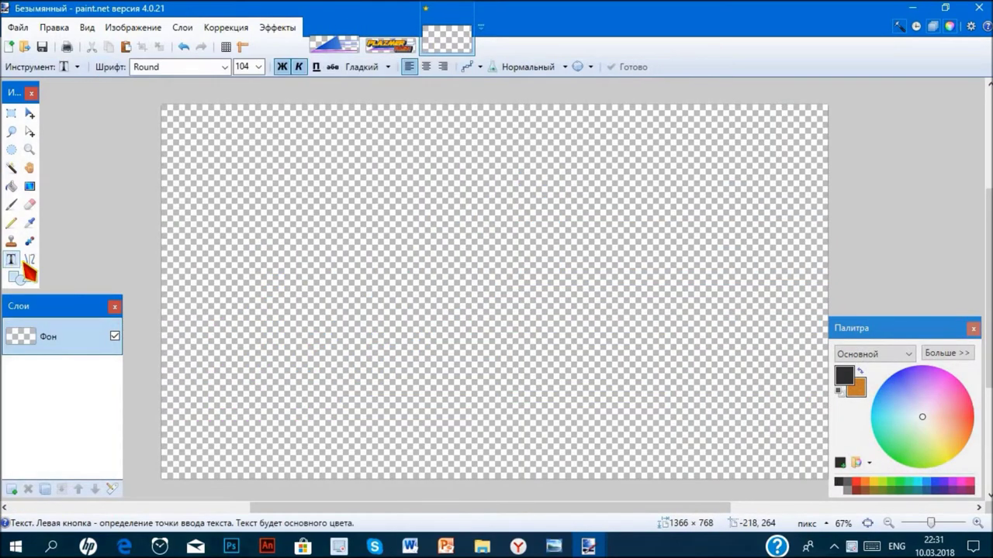
pyautogui.click(224, 67)
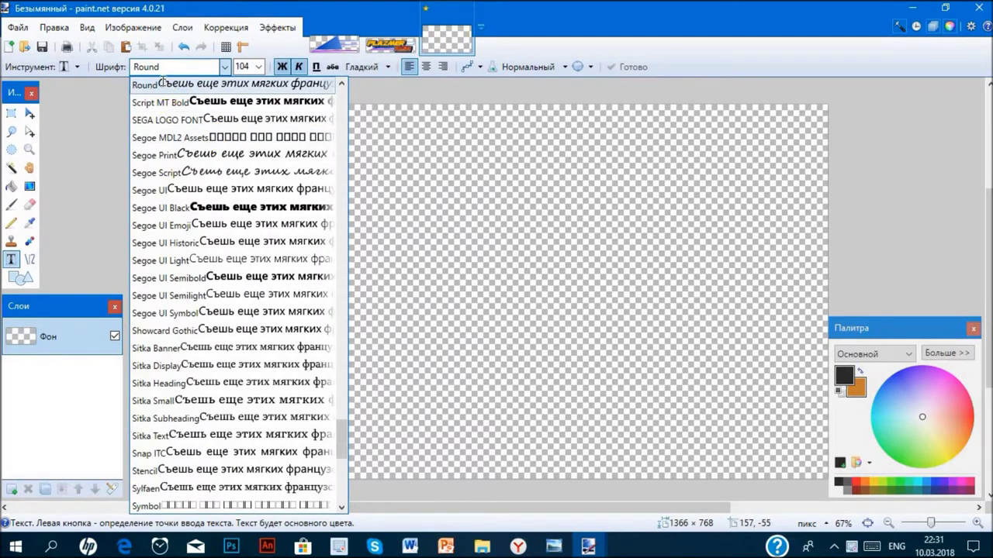
pyautogui.click(164, 80)
pyautogui.click(282, 68)
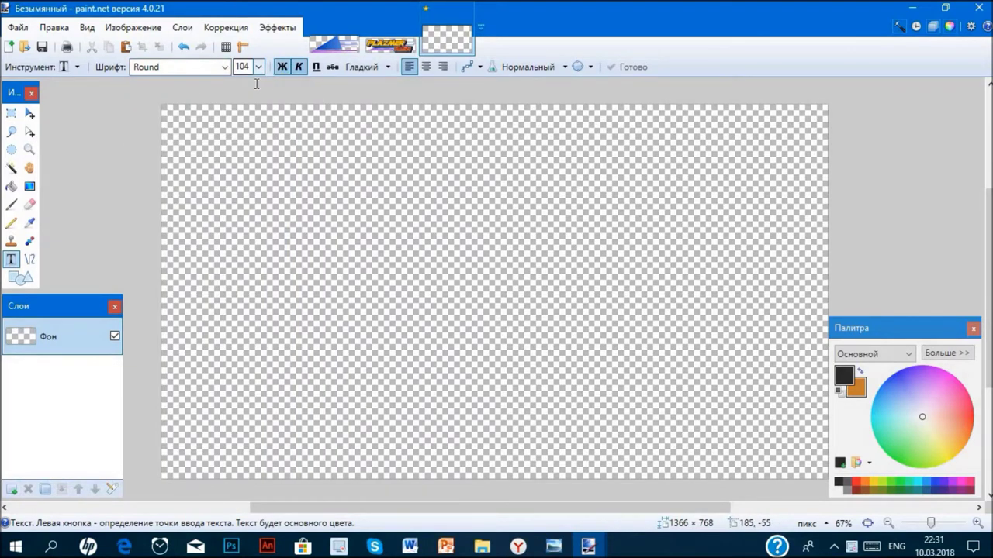
pyautogui.click(429, 397)
pyautogui.write('RUSH')
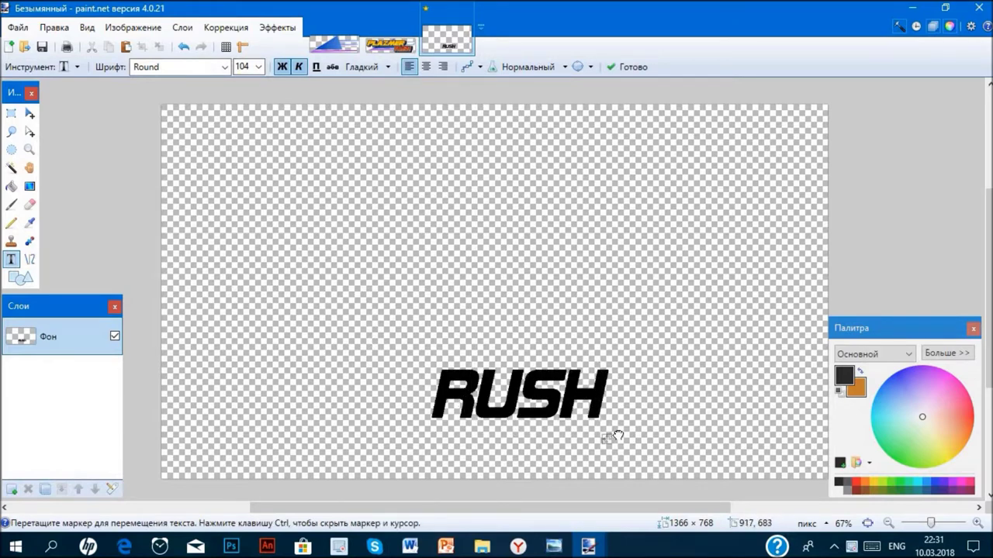
pyautogui.moveTo(618, 437); pyautogui.dragTo(653, 421)
pyautogui.press('Escape')
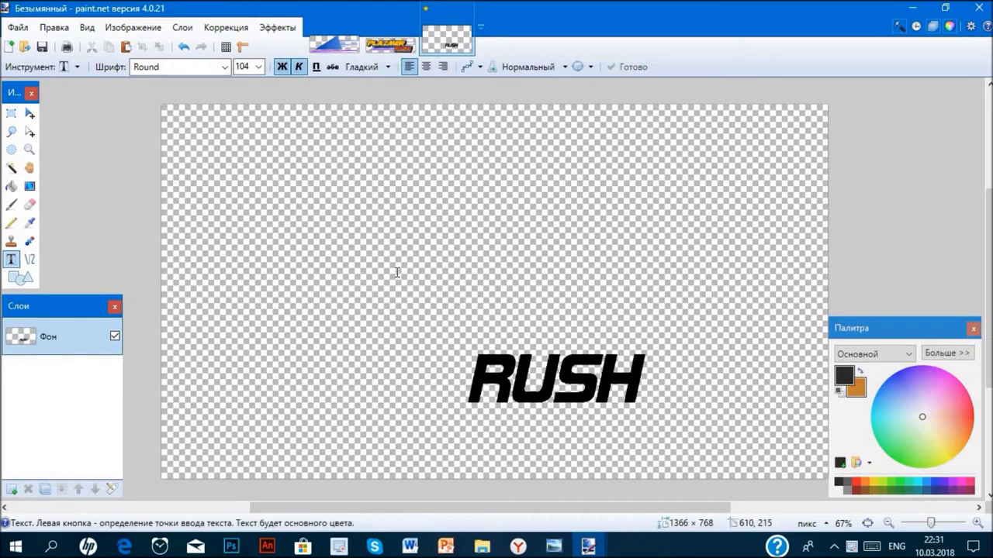
# - Write PLAZ above RUSH on the same layer in NiseSegaSonic, size 104, italic with bold turned off
pyautogui.click(375, 329)
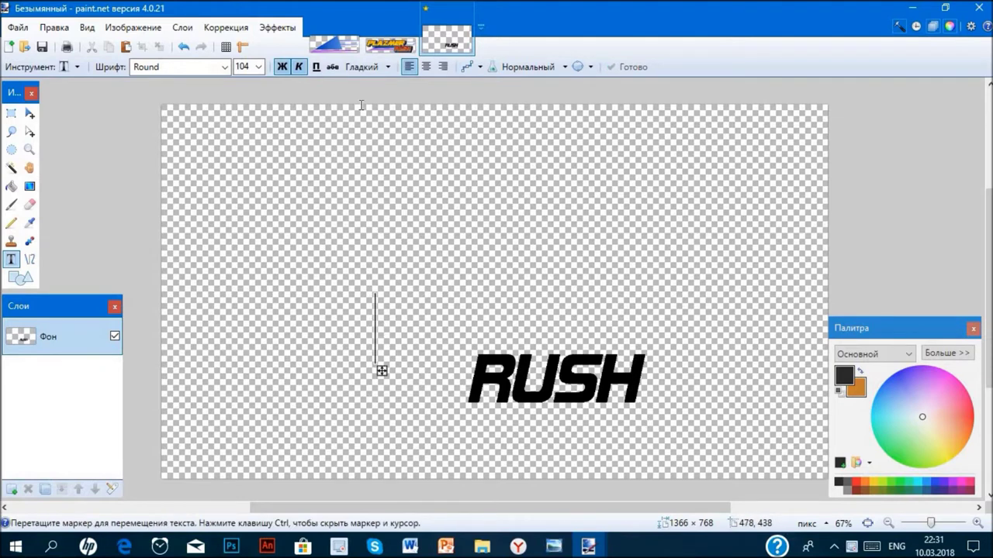
pyautogui.click(228, 67)
pyautogui.scroll(15, 229, 221)
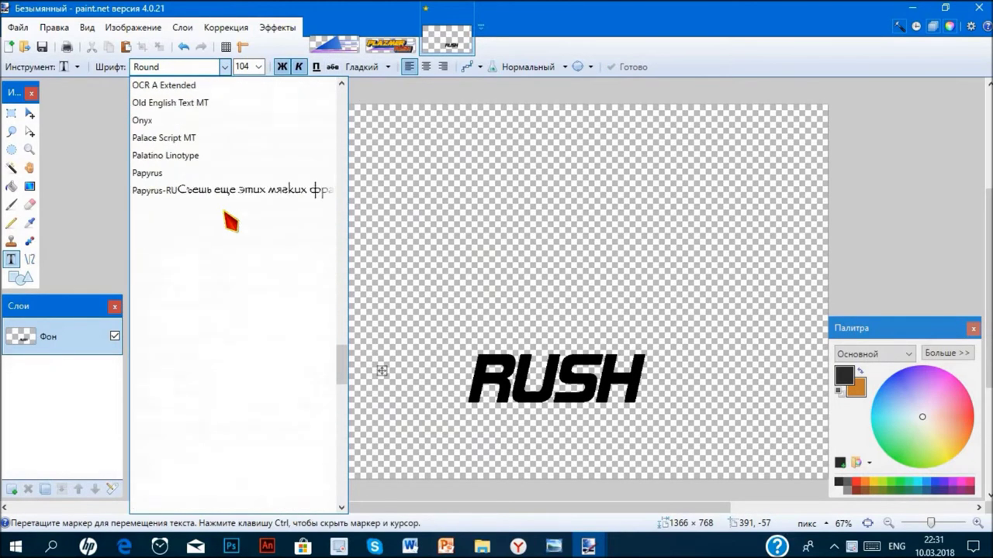
pyautogui.scroll(1, 229, 220)
pyautogui.click(199, 173)
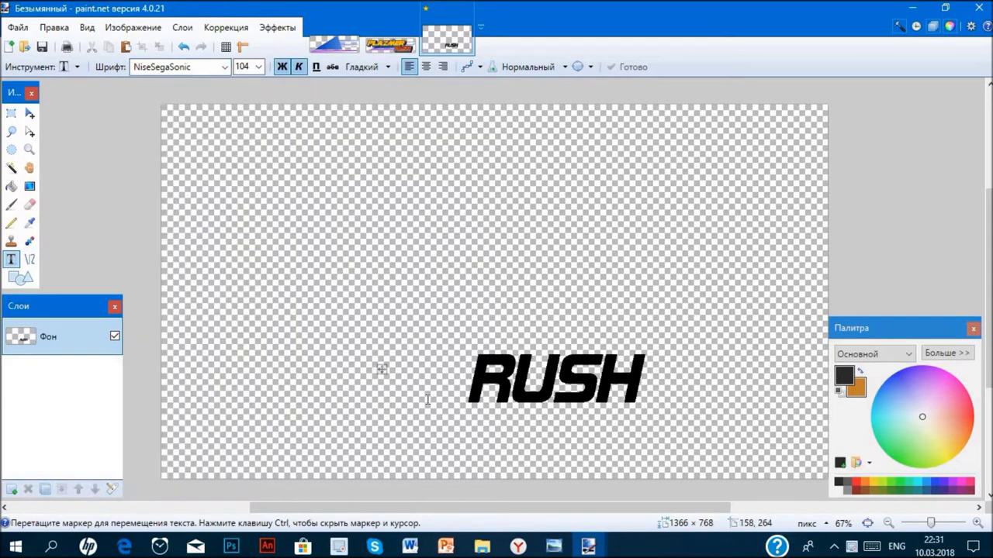
pyautogui.write('P')
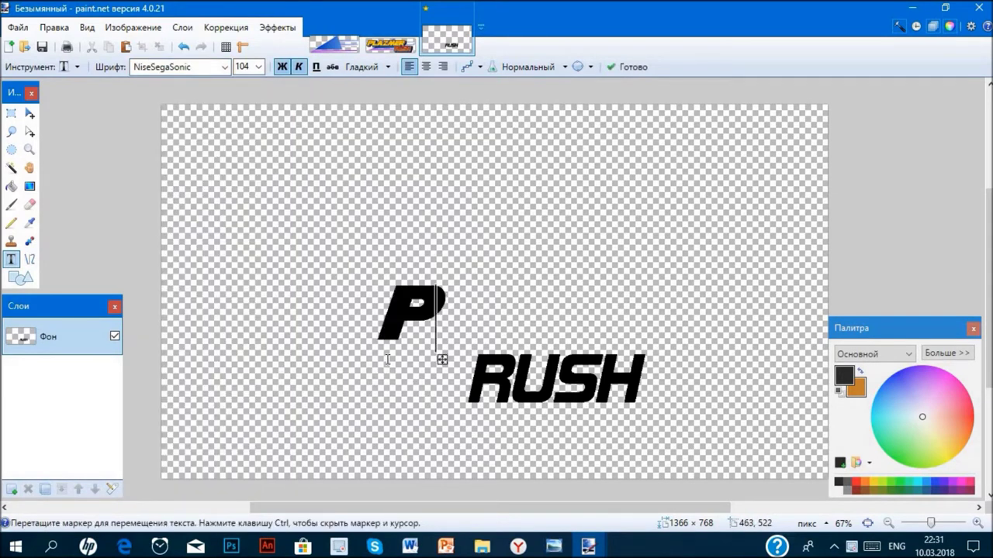
pyautogui.write('LAZ')
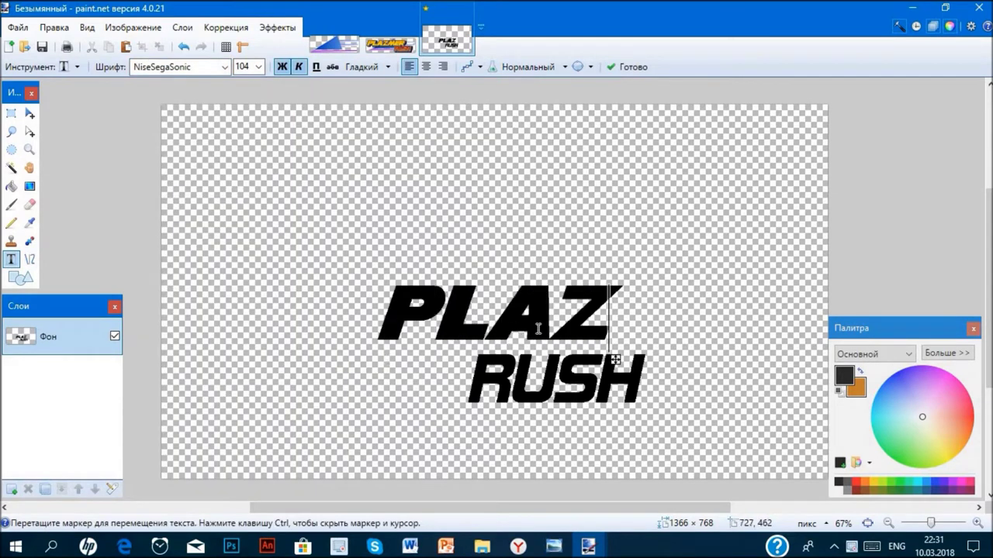
pyautogui.click(282, 67)
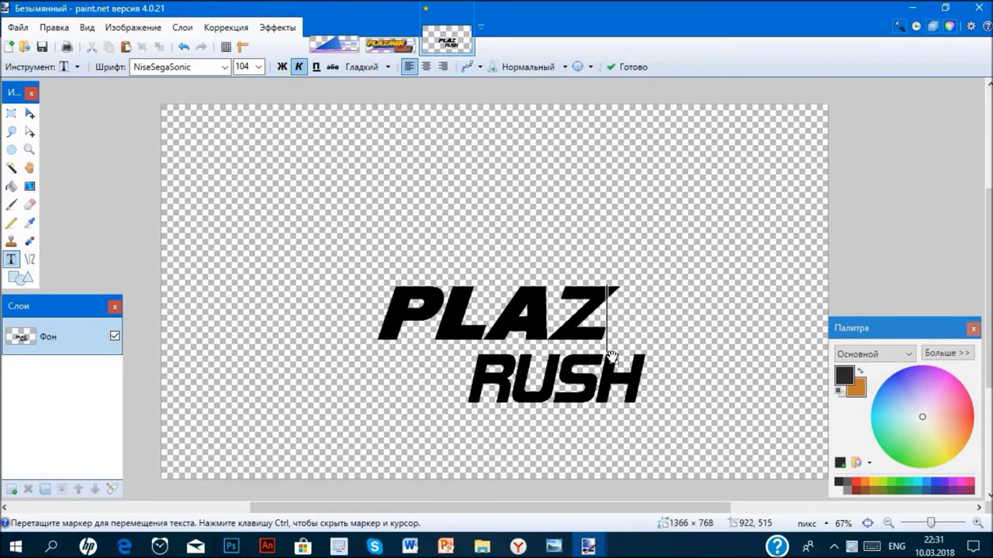
# - Delete the PLAZ text from the layer that holds RUSH
pyautogui.moveTo(612, 356); pyautogui.dragTo(620, 359)
pyautogui.press('BackSpace')
pyautogui.press('BackSpace')
pyautogui.press('BackSpace')
pyautogui.press('BackSpace')
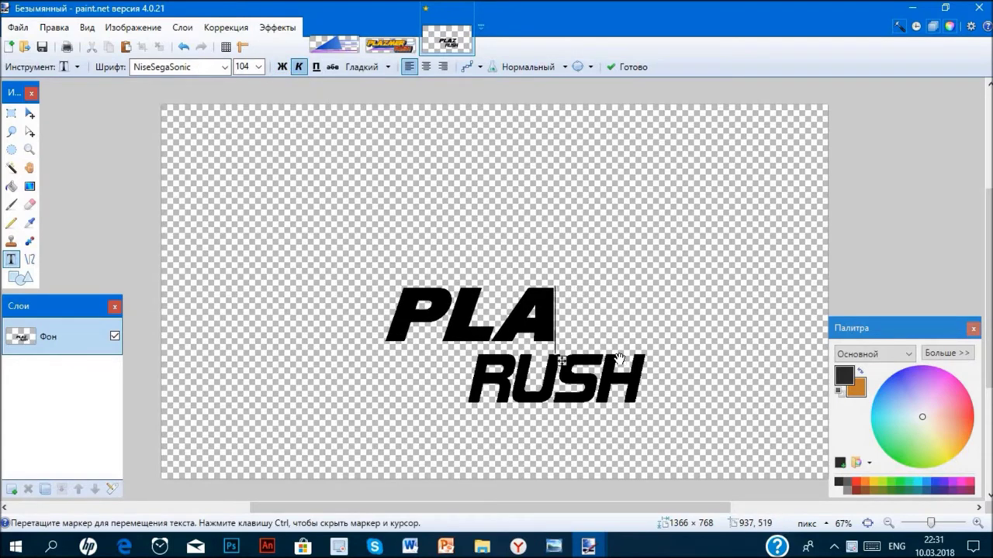
# - Add a new layer, write PLAZ on it in NiseSegaSonic italic, and position the word just above RUSH
pyautogui.click(11, 490)
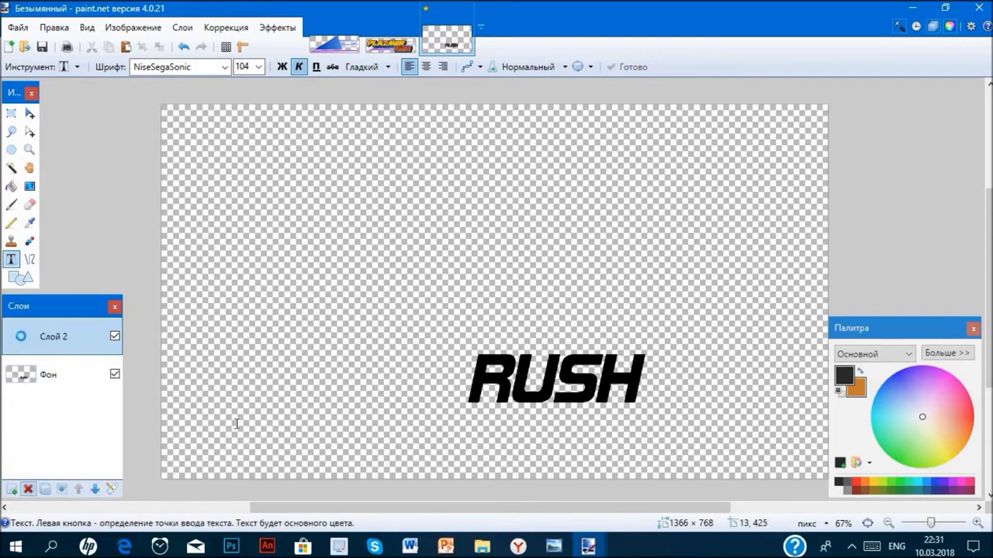
pyautogui.click(417, 323)
pyautogui.write('PLAZ')
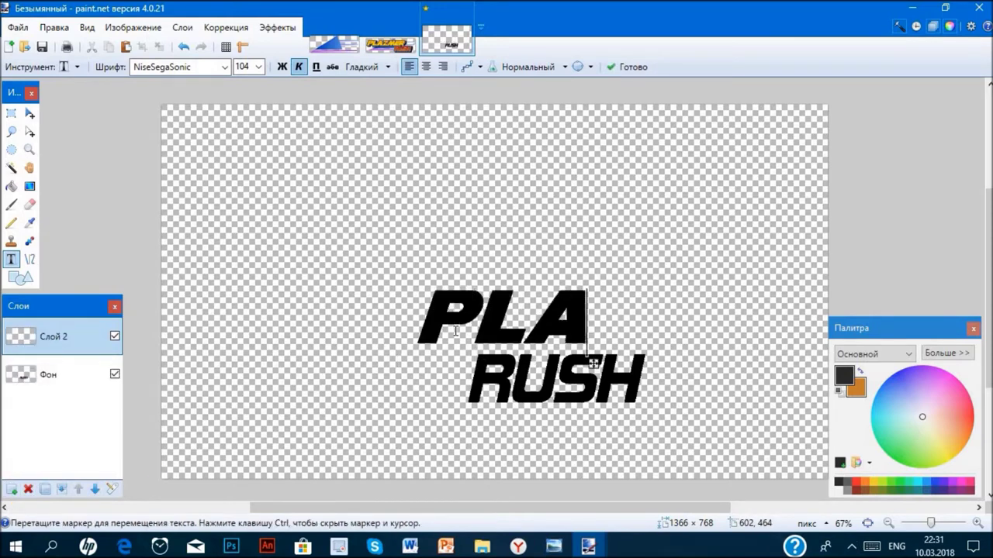
pyautogui.moveTo(653, 364); pyautogui.dragTo(608, 368)
# - Add another new layer and move it below the RUSH layer to the bottom of the stack
pyautogui.click(87, 378)
pyautogui.click(13, 490)
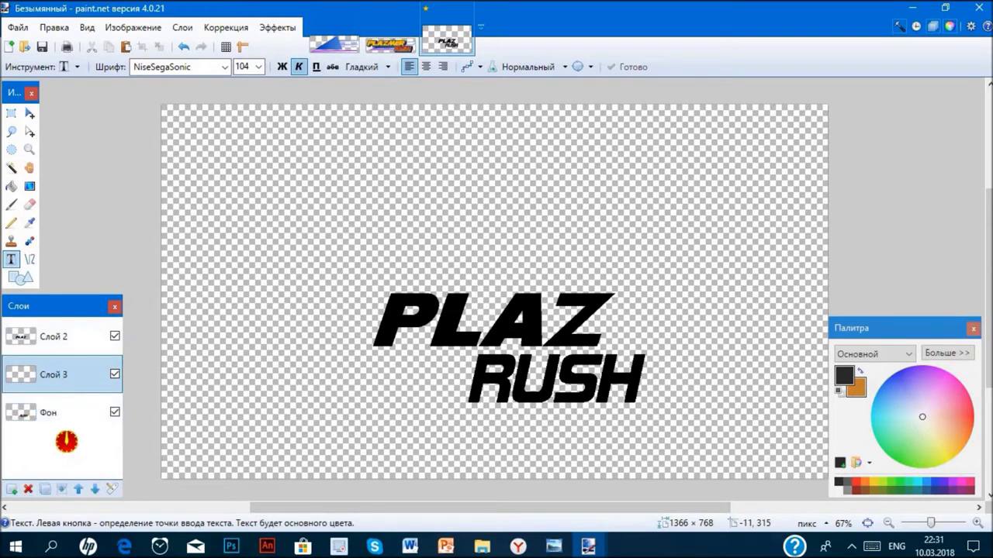
pyautogui.click(94, 489)
# - Copy the Rush background image onto the bottom layer and position it behind the PLAZ and RUSH text
pyautogui.click(341, 34)
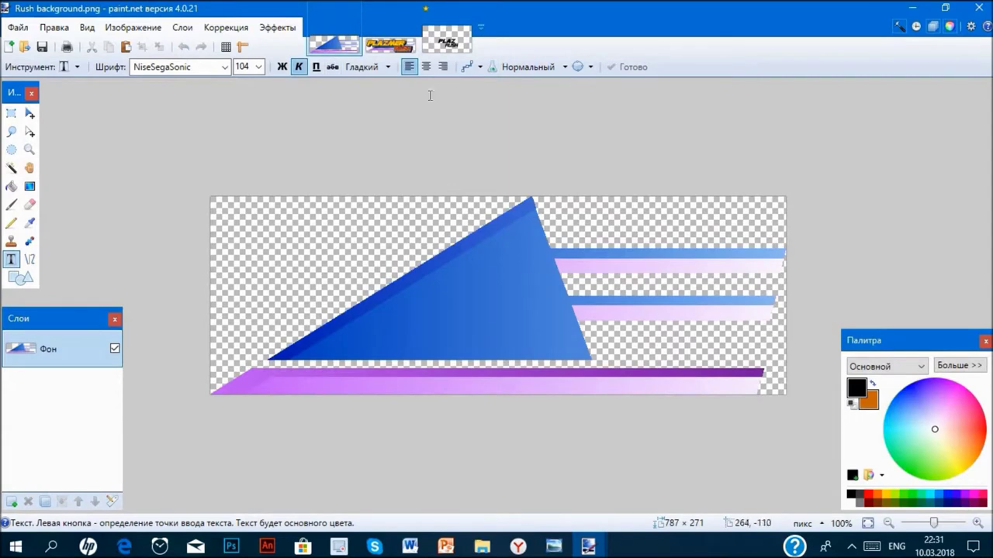
pyautogui.click(448, 40)
pyautogui.hotkey('ctrl', 'v')
pyautogui.moveTo(427, 167); pyautogui.dragTo(542, 335)
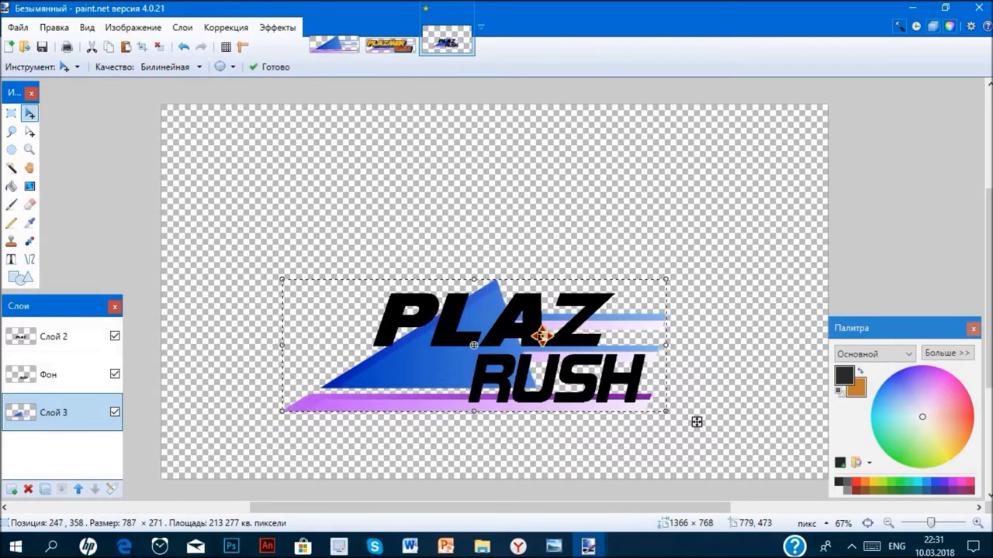
# - Sample the PLAZMER lettering in the reference logo: its upper orange as primary colour and its lower yellow as secondary colour
pyautogui.click(407, 48)
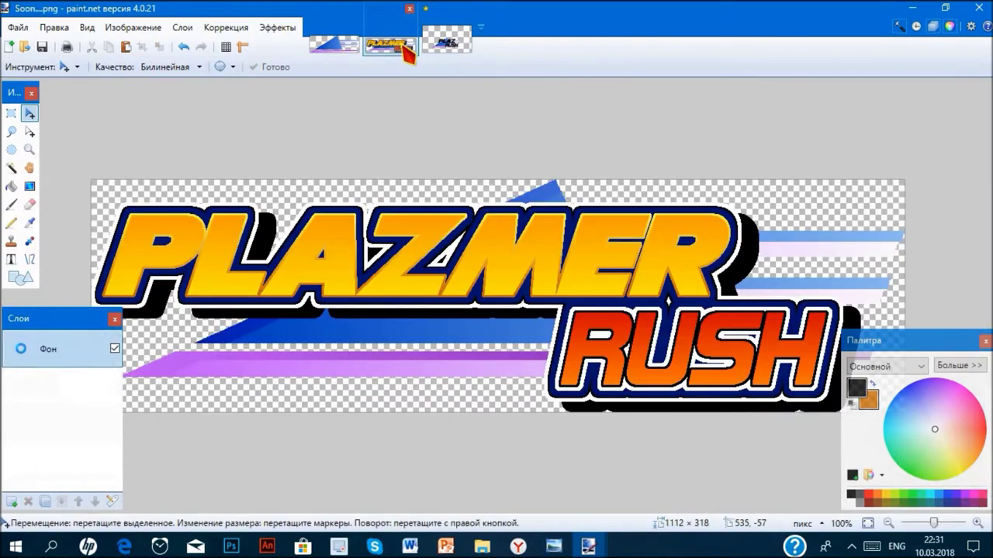
pyautogui.click(30, 223)
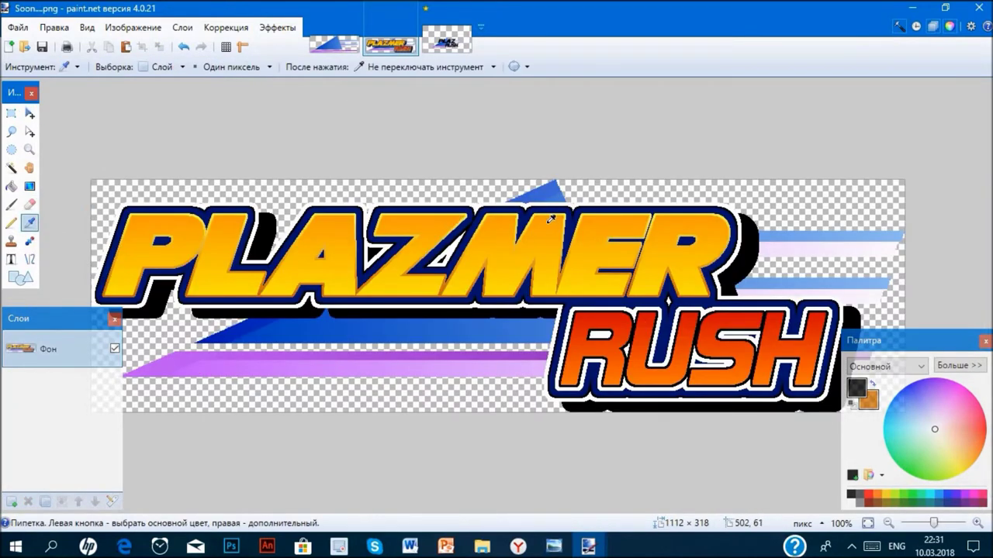
pyautogui.scroll(4, 349, 145)
pyautogui.scroll(8, 349, 144)
pyautogui.click(354, 225)
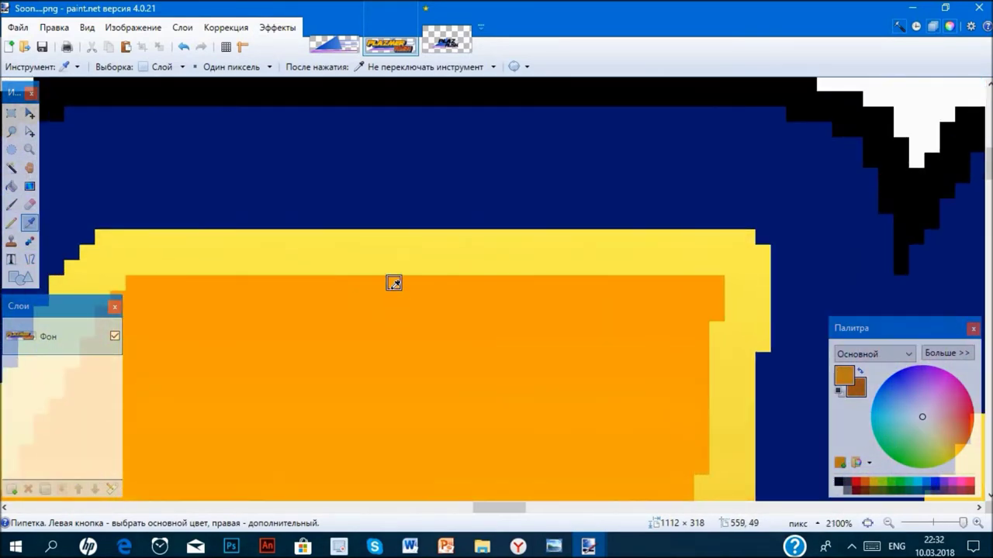
pyautogui.click(393, 283)
pyautogui.scroll(-10, 394, 283)
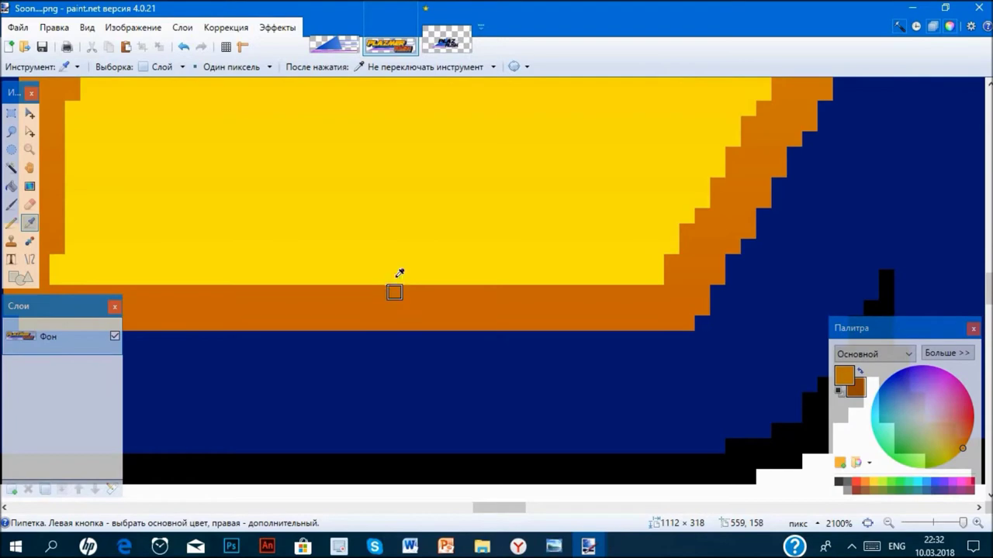
pyautogui.rightClick(394, 277)
pyautogui.scroll(-8, 394, 277)
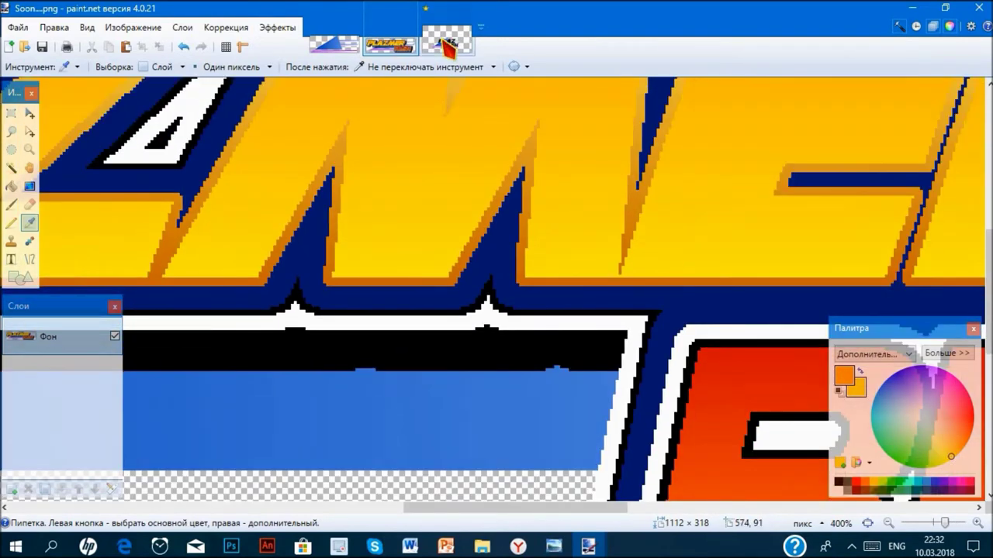
# - Select the black PLAZ letters on their layer in the untitled image with the Magic Wand at 50% tolerance
pyautogui.click(448, 47)
pyautogui.click(48, 336)
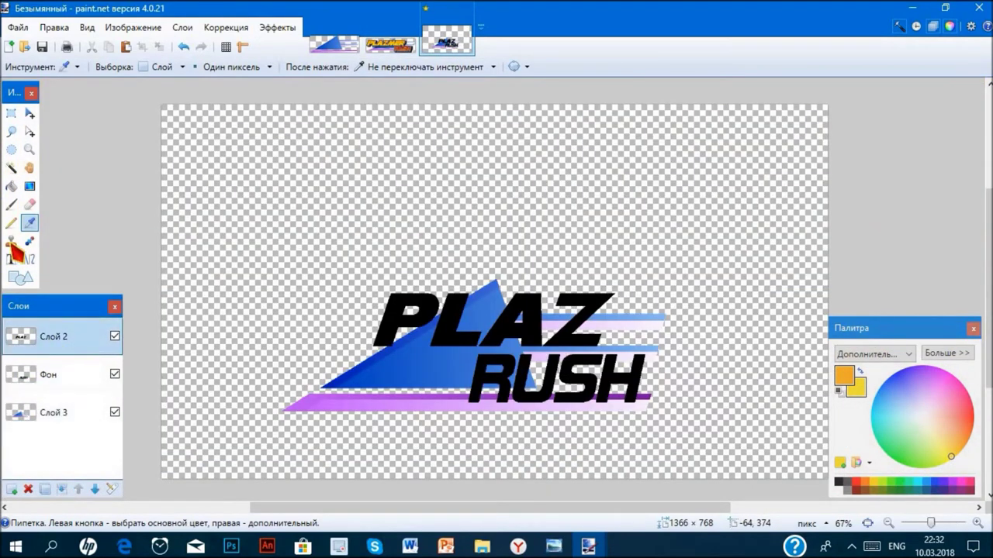
pyautogui.click(10, 259)
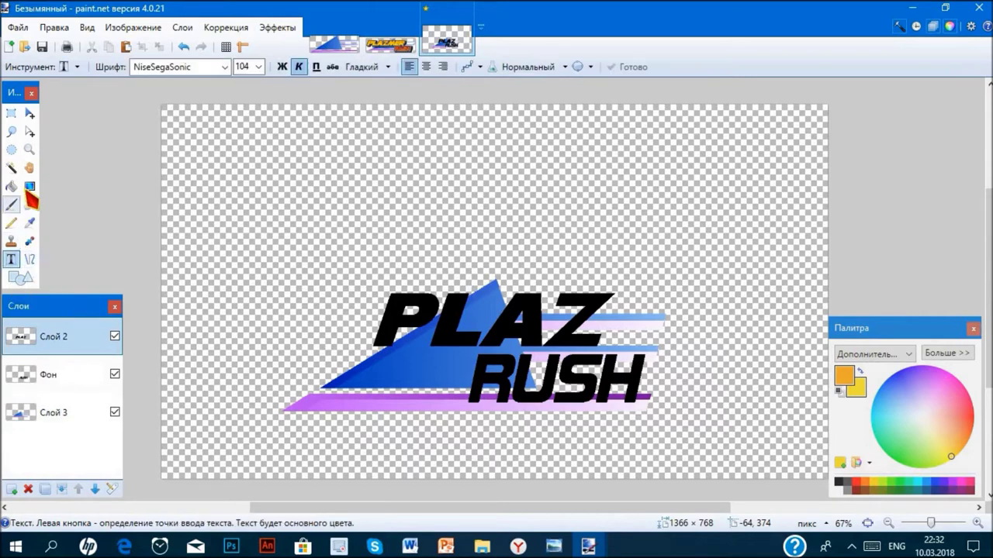
pyautogui.click(11, 204)
pyautogui.click(10, 167)
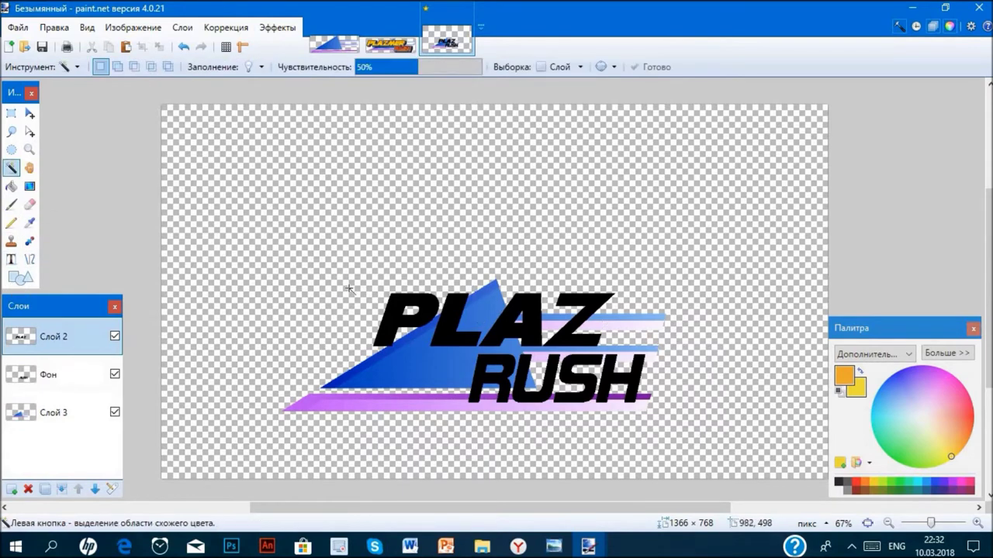
pyautogui.click(444, 332)
pyautogui.moveTo(464, 16)
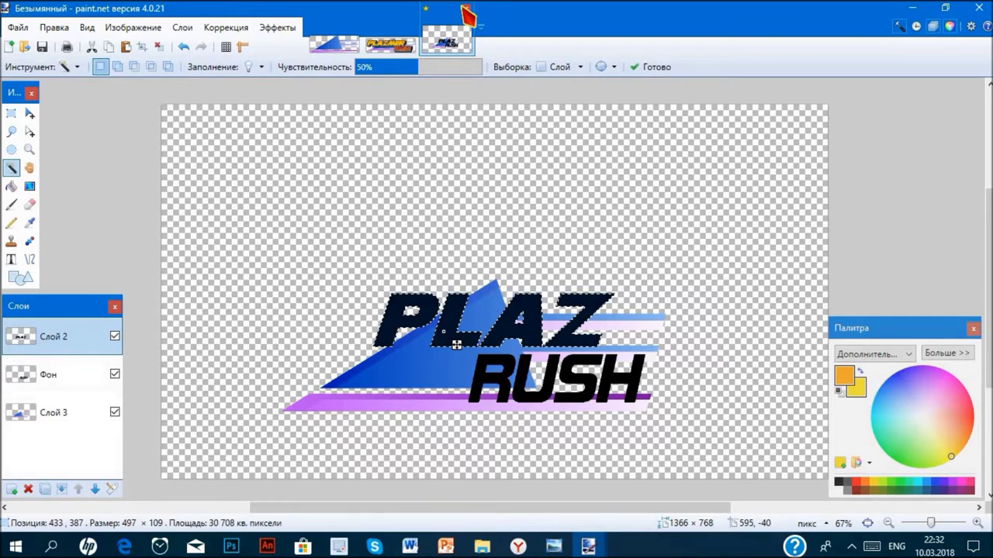
# - Fill the selected PLAZ letters with a vertical linear gradient about 109 px long, from orange at the top to yellow, and deselect
pyautogui.scroll(7, 458, 283)
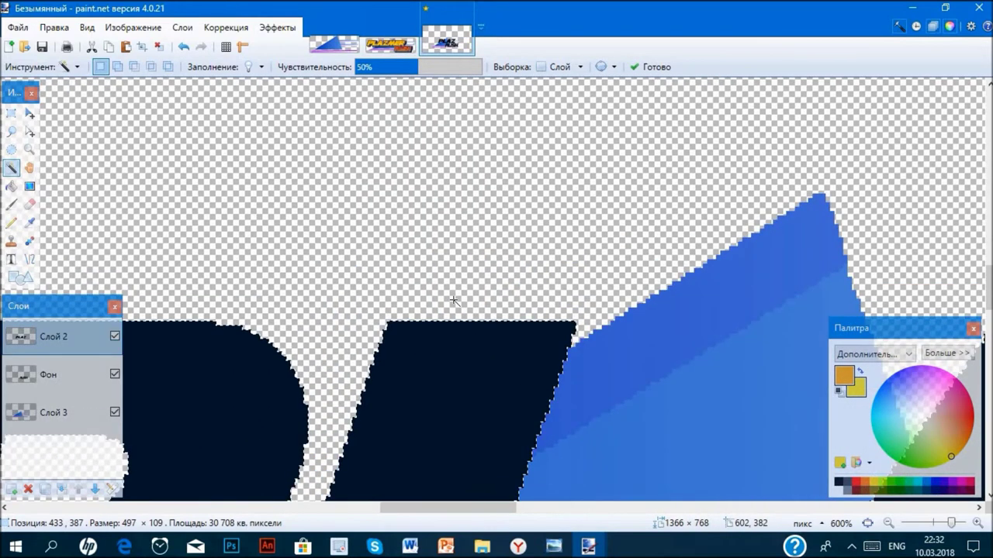
pyautogui.hscroll(3, 454, 300)
pyautogui.scroll(-2, 454, 300)
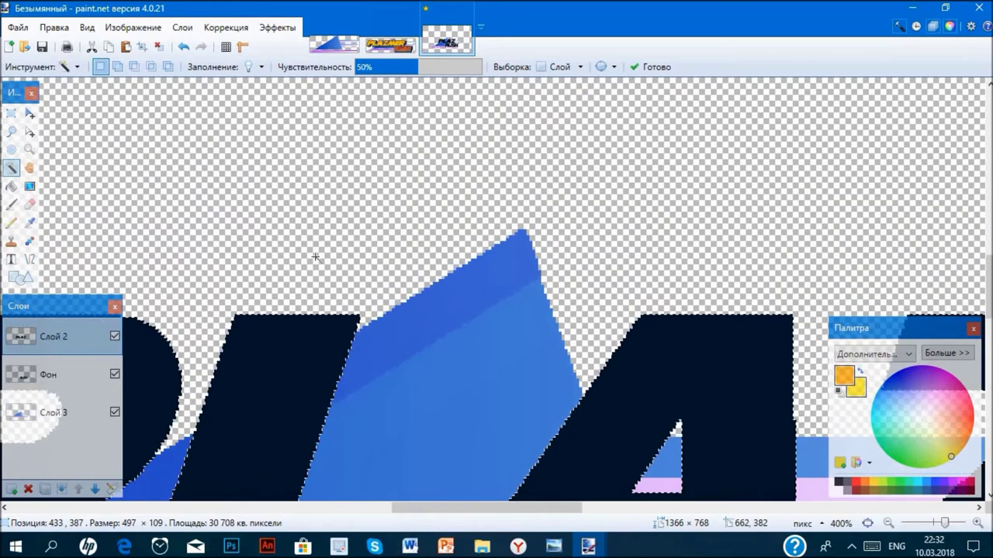
pyautogui.click(29, 186)
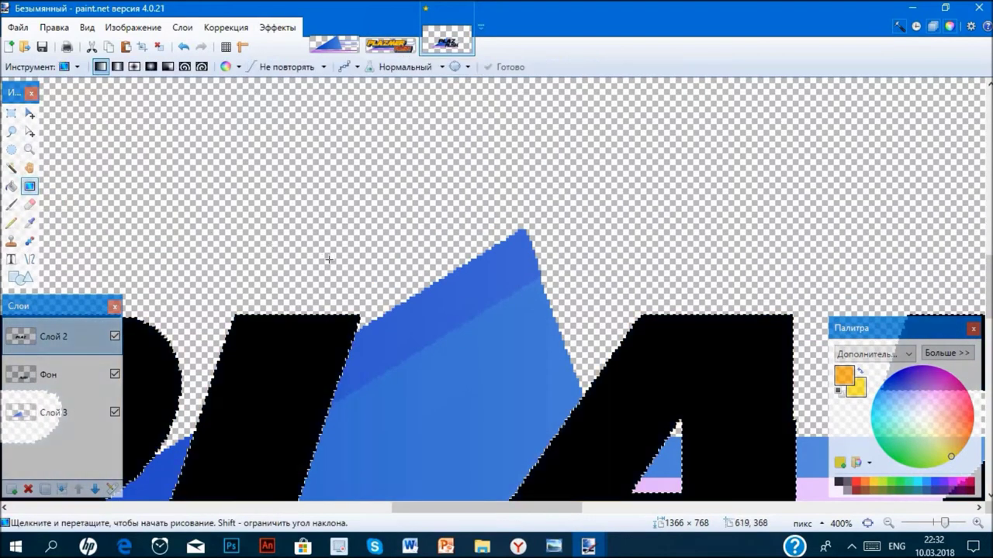
pyautogui.hscroll(4, 328, 259)
pyautogui.scroll(-4, 388, 315)
pyautogui.moveTo(390, 314)
pyautogui.mouseDown()
pyautogui.moveTo(388, 341)
pyautogui.moveTo(388, 309)
pyautogui.mouseUp()
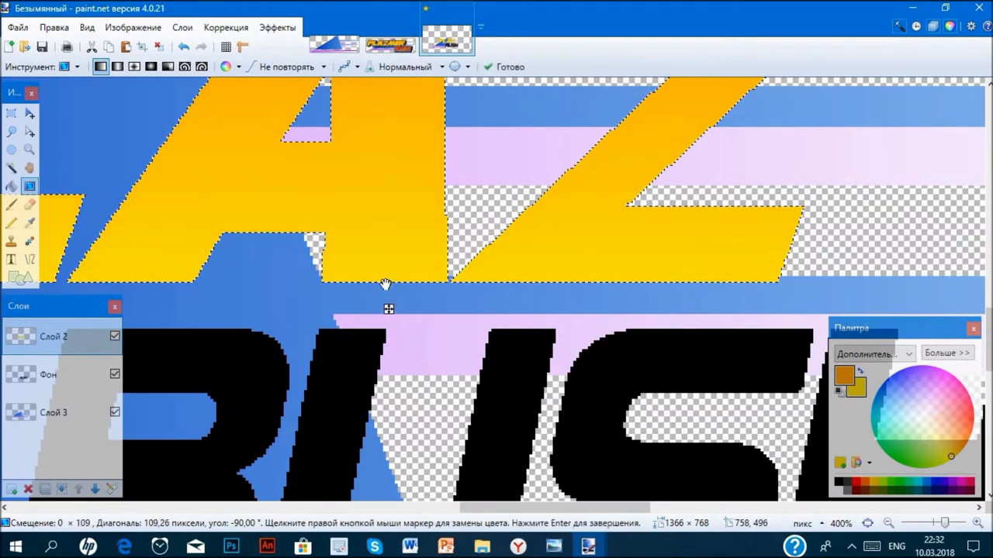
pyautogui.scroll(-4, 385, 284)
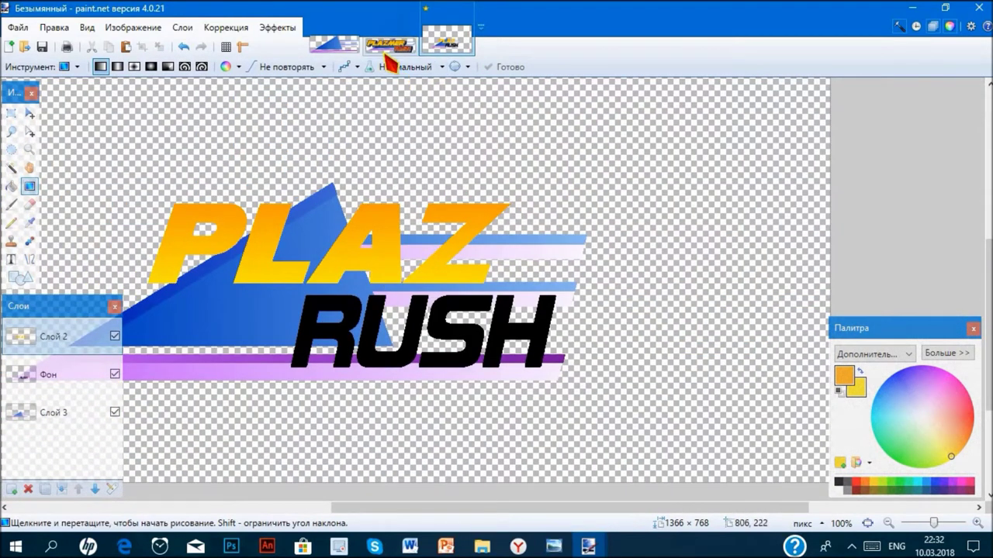
# - Add a 3 px black outline around the PLAZ letters with the Outline Object effect
pyautogui.click(276, 28)
pyautogui.moveTo(295, 71)
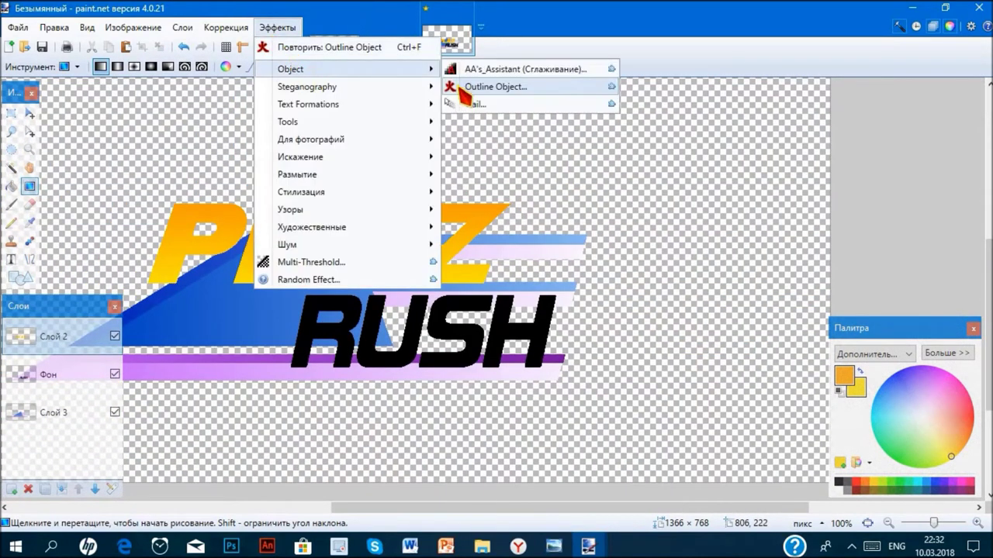
pyautogui.click(464, 86)
pyautogui.moveTo(542, 240); pyautogui.dragTo(549, 320)
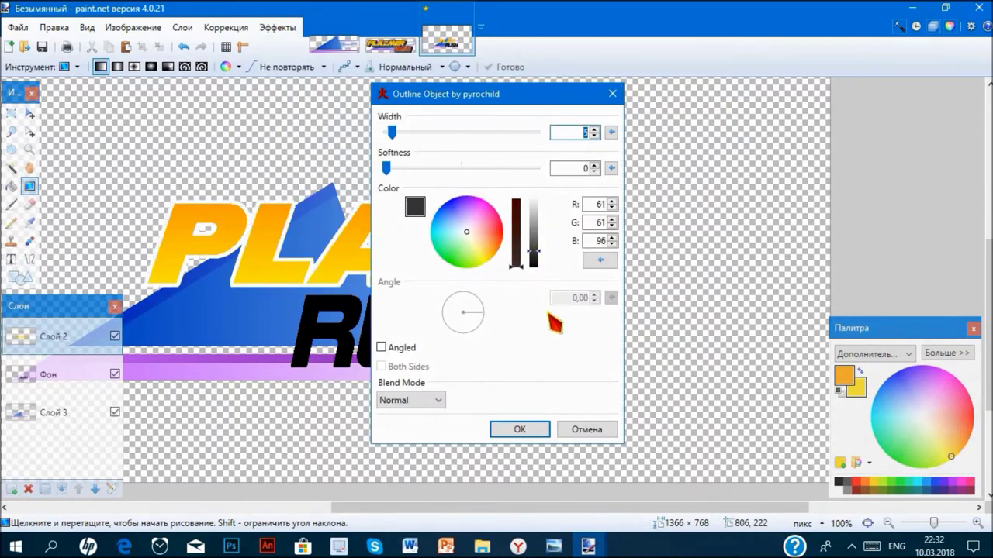
pyautogui.click(521, 430)
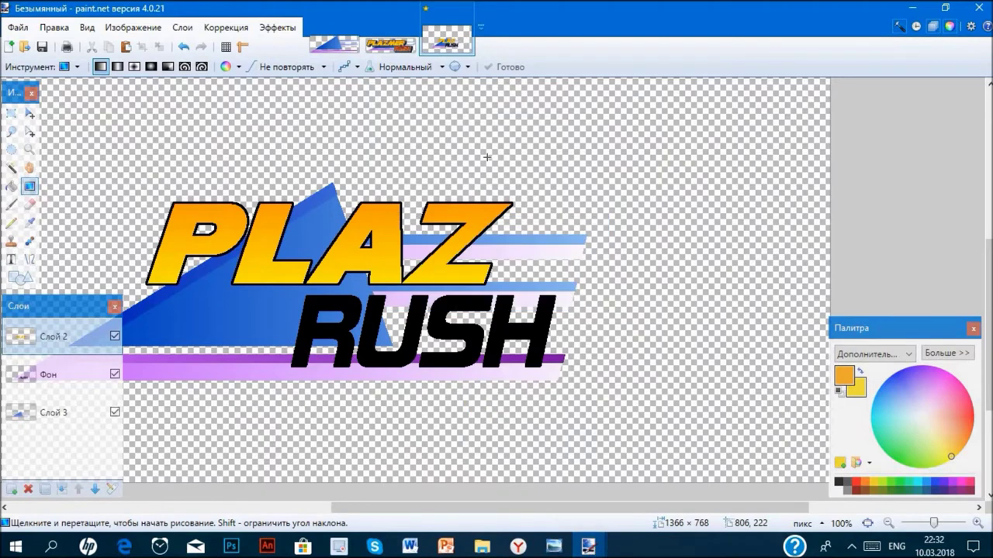
# - Sample the PLAZMER letter edges in the reference logo: upper light yellow as primary colour, lower dark orange as secondary colour
pyautogui.click(390, 45)
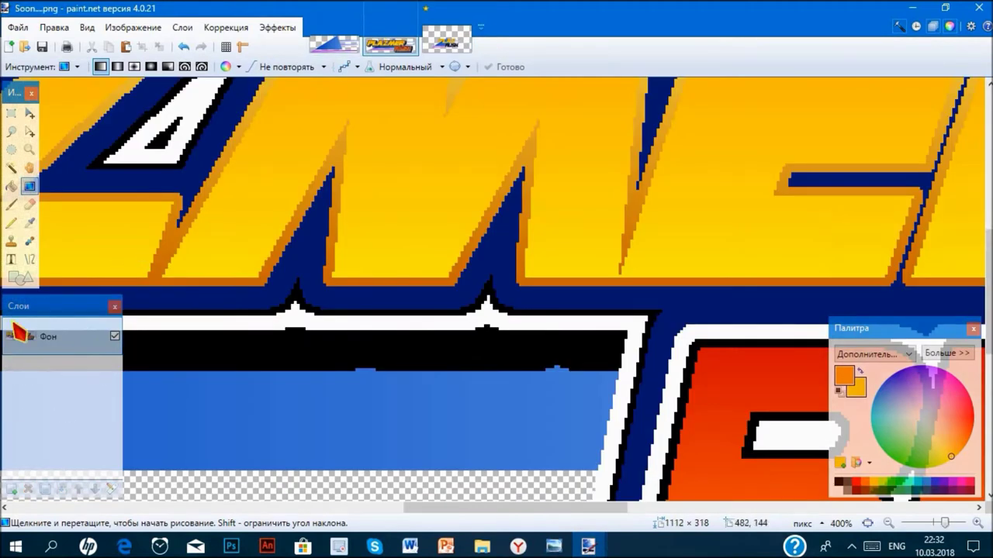
pyautogui.click(30, 224)
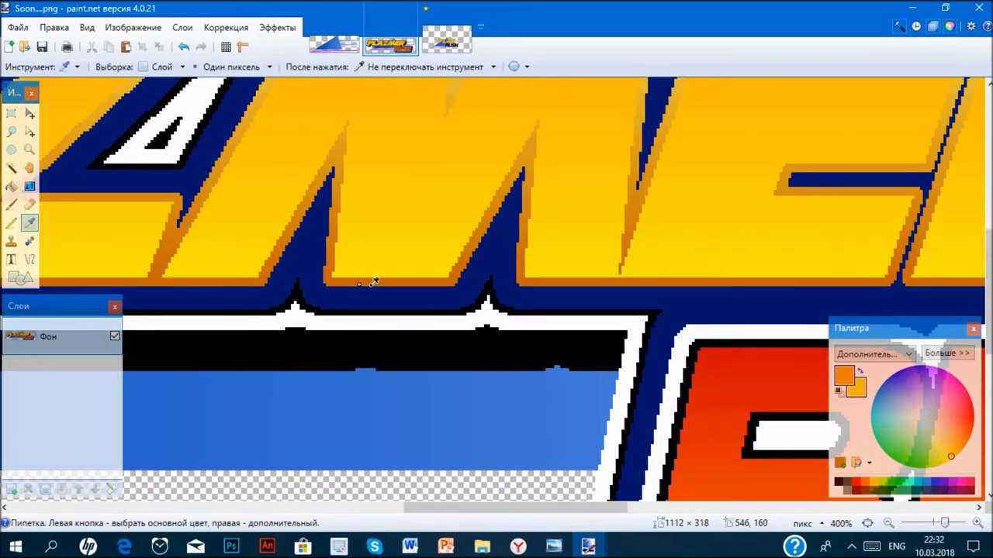
pyautogui.rightClick(373, 281)
pyautogui.scroll(5, 403, 294)
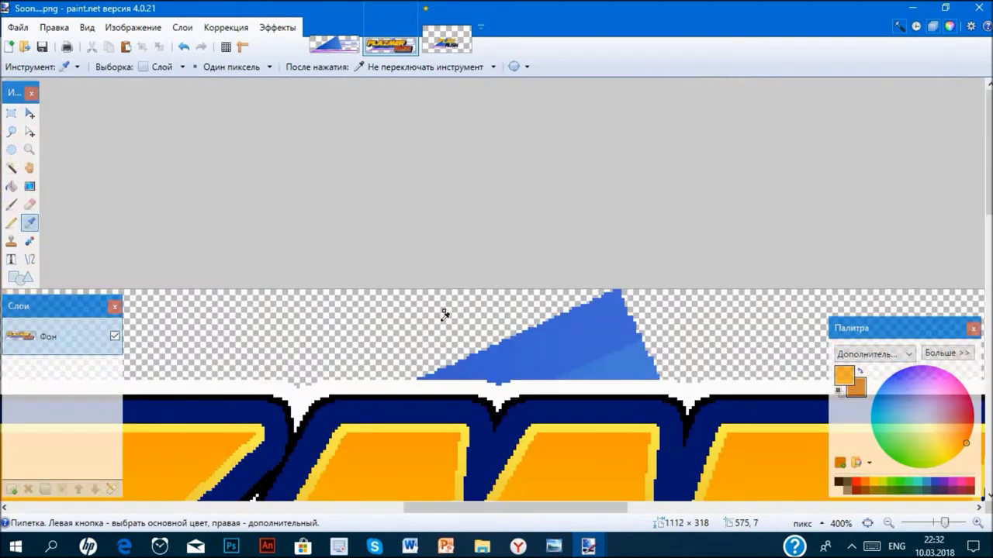
pyautogui.click(415, 424)
pyautogui.click(428, 51)
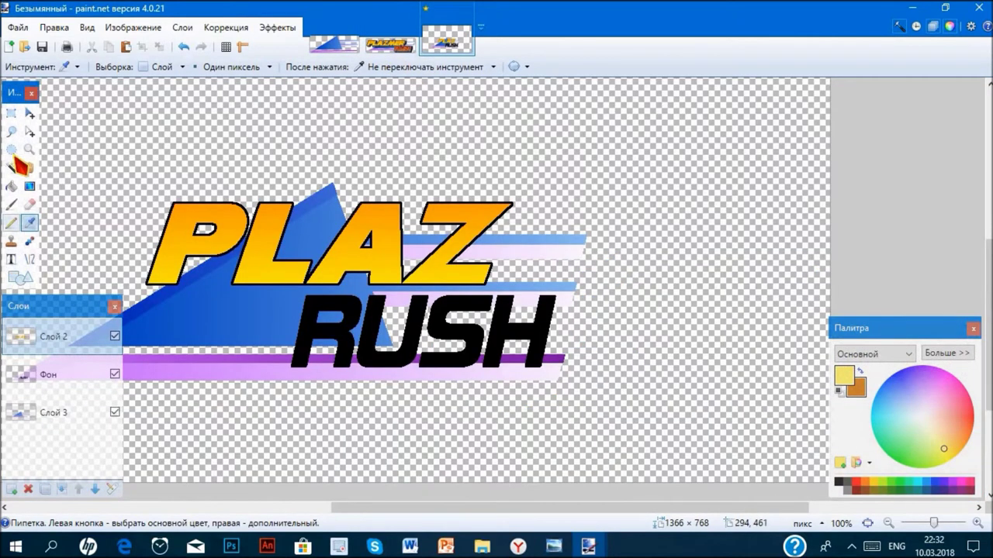
# - Select the black PLAZ outline with the Magic Wand at 50% tolerance and fill it with a vertical linear gradient from light yellow to dark orange
pyautogui.click(11, 168)
pyautogui.keyDown('ctrl'); pyautogui.scroll(7, 444, 259); pyautogui.keyUp('ctrl')
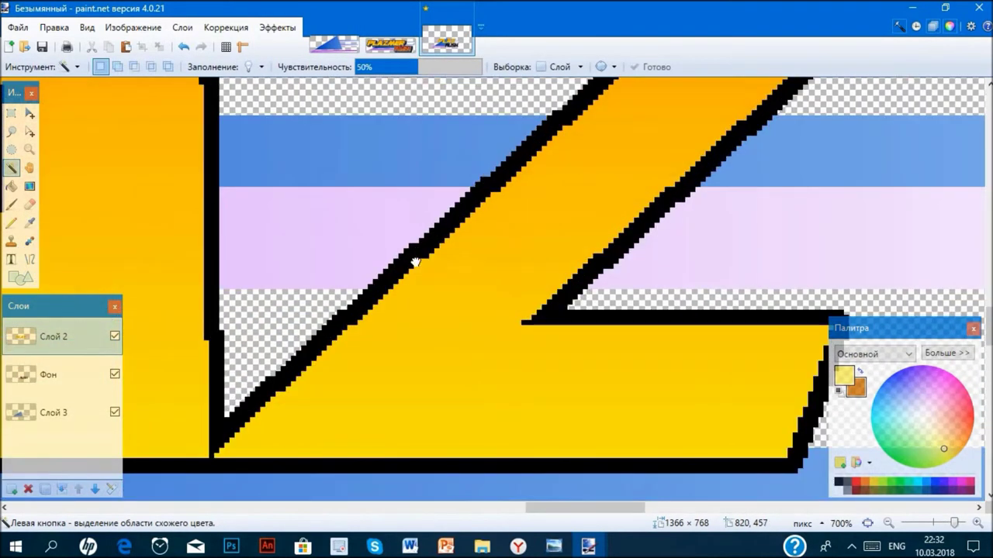
pyautogui.click(415, 262)
pyautogui.click(30, 186)
pyautogui.scroll(5, 600, 241)
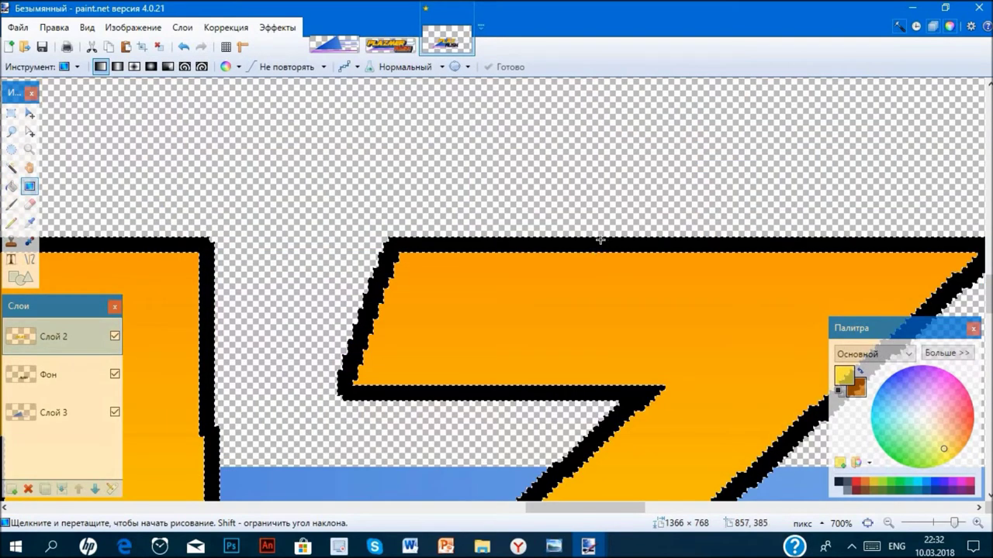
pyautogui.moveTo(599, 236); pyautogui.dragTo(598, 290)
pyautogui.keyDown('ctrl'); pyautogui.scroll(-9, 598, 295); pyautogui.keyUp('ctrl')
pyautogui.hotkey('ctrl', 'd')
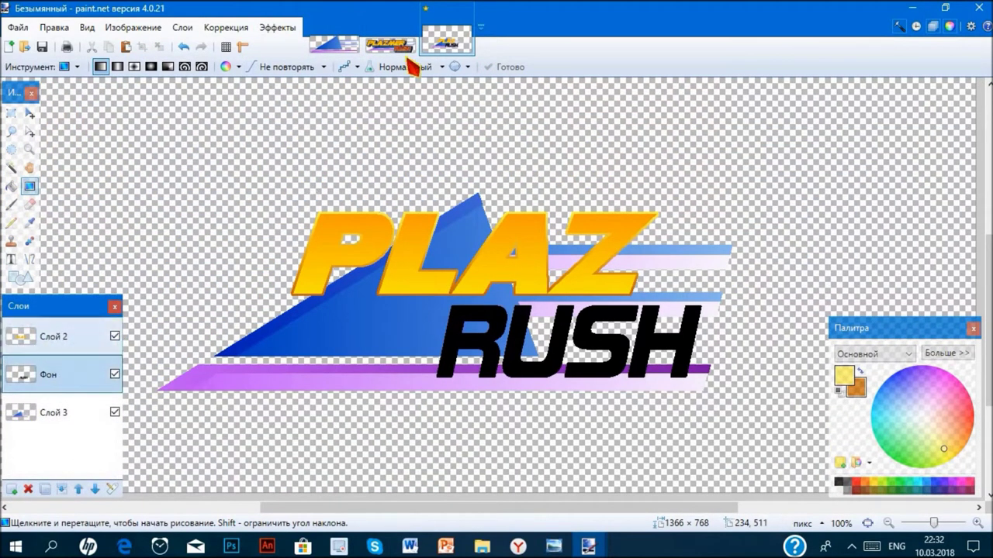
# - Sample the RUSH lettering in the reference logo: its upper red as primary colour and its lower orange as secondary colour
pyautogui.click(396, 45)
pyautogui.scroll(3, 393, 297)
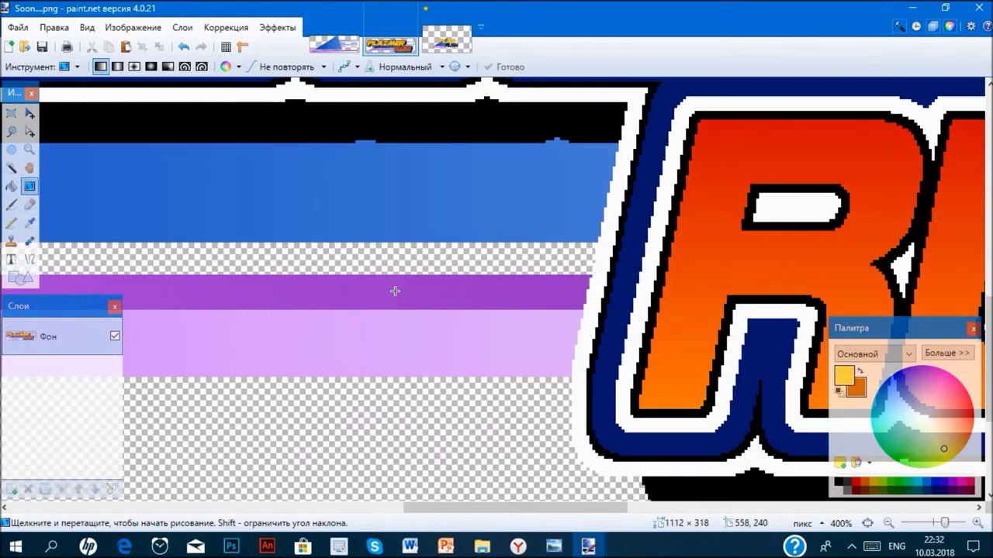
pyautogui.hscroll(9, 380, 289)
pyautogui.click(29, 223)
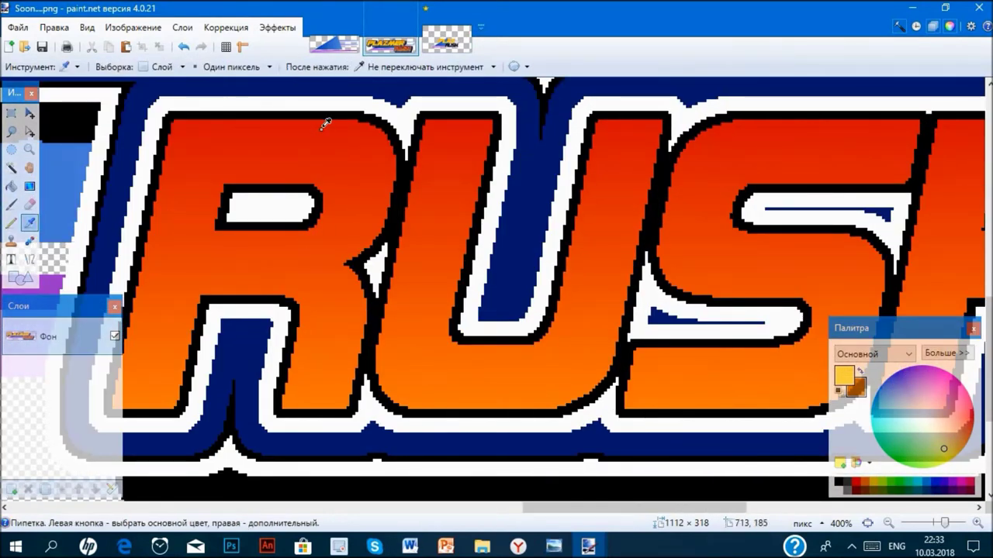
pyautogui.click(325, 119)
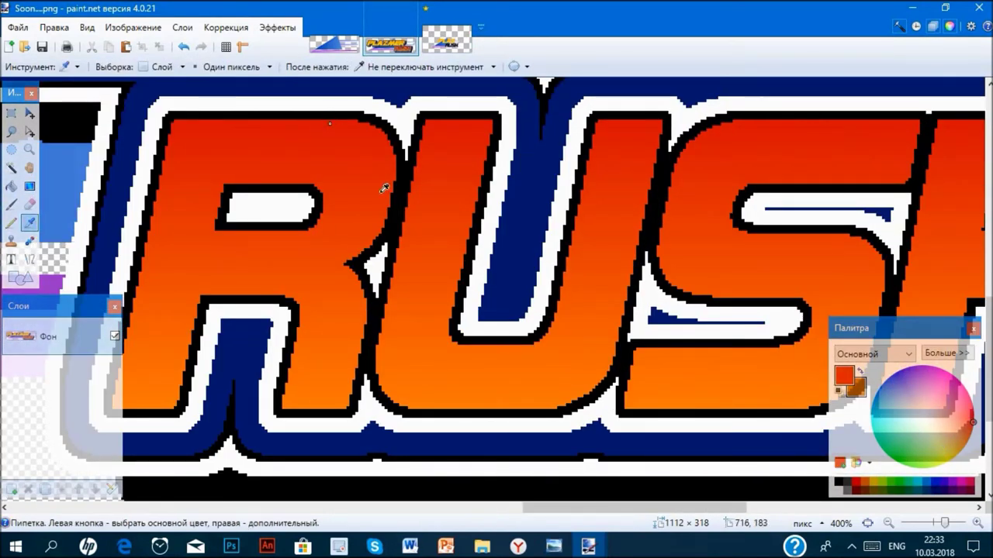
pyautogui.rightClick(444, 402)
pyautogui.click(446, 41)
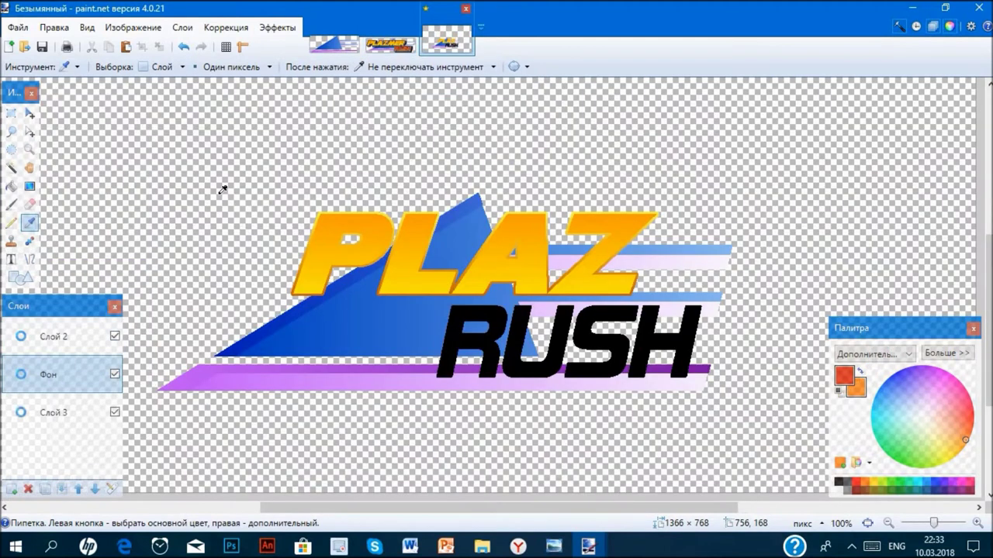
# - Select the black RUSH letters on layer Фон with the Magic Wand and fill them with a vertical linear gradient from red to orange
pyautogui.click(12, 167)
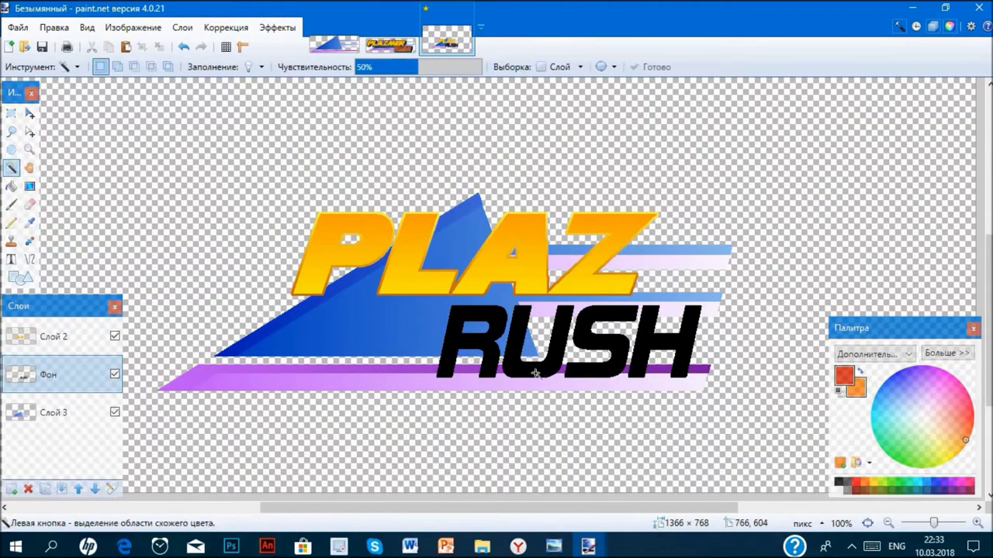
pyautogui.click(535, 373)
pyautogui.click(29, 186)
pyautogui.keyDown('ctrl'); pyautogui.scroll(10, 463, 310); pyautogui.keyUp('ctrl')
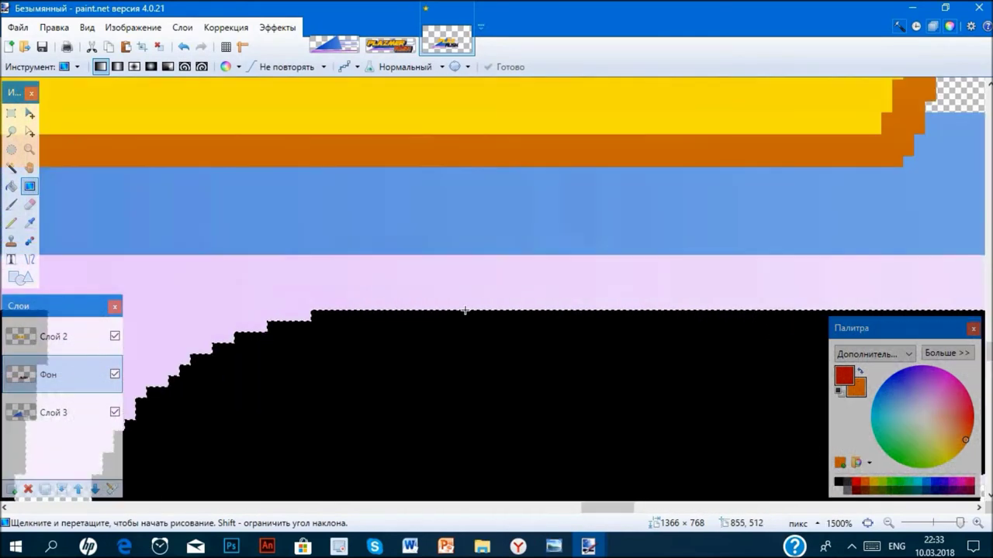
pyautogui.moveTo(464, 310)
pyautogui.mouseDown()
pyautogui.moveTo(481, 328)
pyautogui.moveTo(463, 341)
pyautogui.mouseUp()
pyautogui.scroll(1, 463, 336)
pyautogui.scroll(-2, 463, 336)
pyautogui.hotkey('ctrl', 'd')
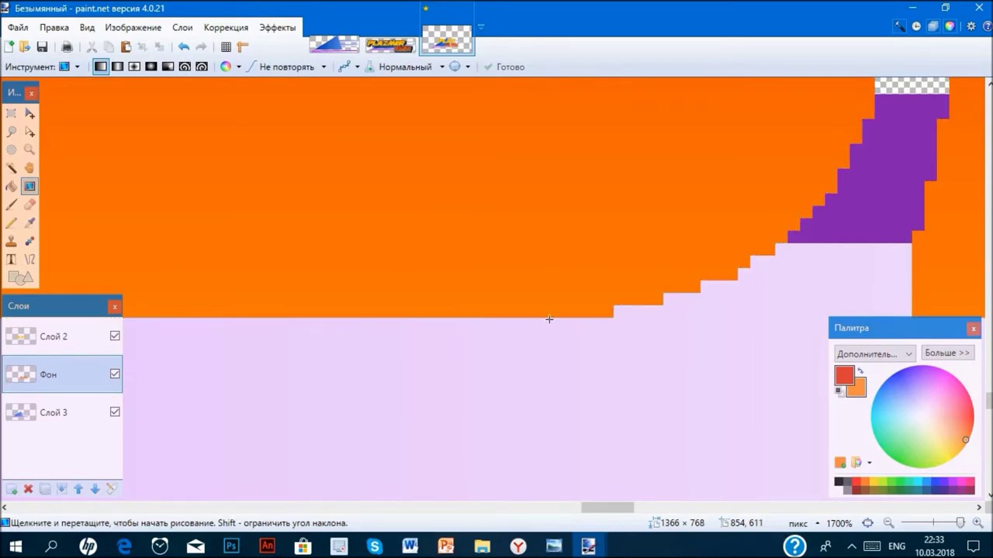
pyautogui.scroll(-10, 549, 318)
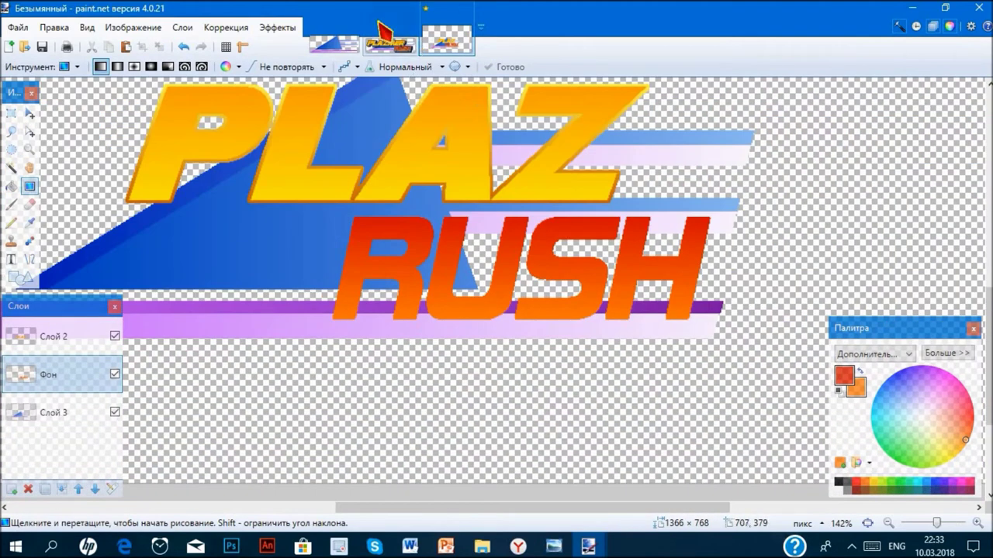
# - Measure the thickness of the black outline around the RUSH letters in the reference logo with a one-pixel-wide selection
pyautogui.click(390, 44)
pyautogui.scroll(11, 450, 104)
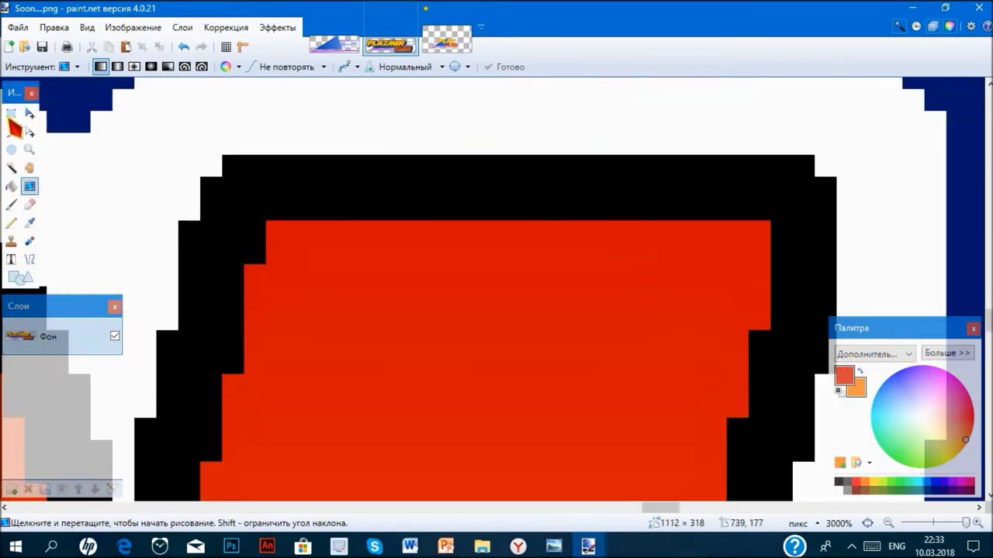
pyautogui.press('s')
pyautogui.moveTo(386, 157); pyautogui.dragTo(383, 234)
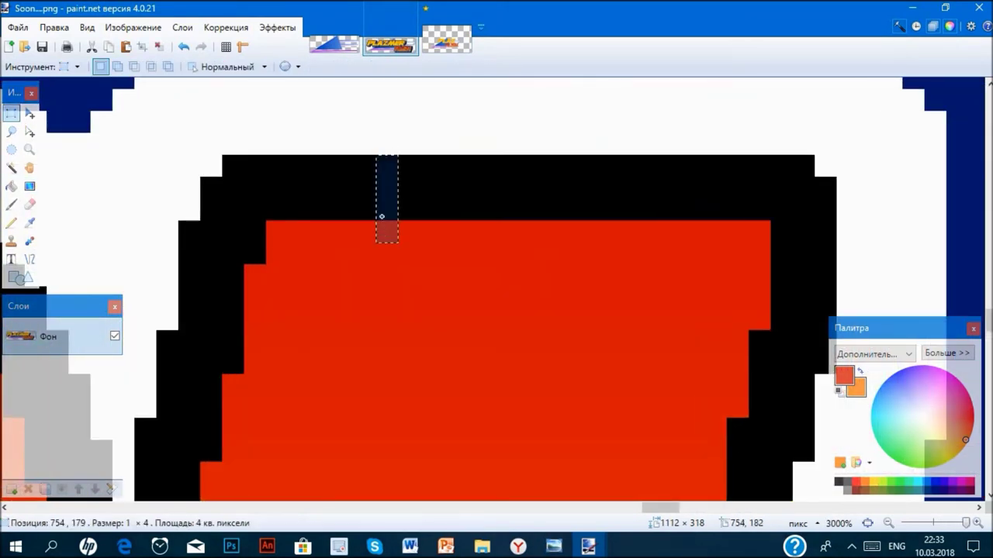
pyautogui.hotkey('ctrl', 'd')
# - Repeat the Outline Object effect on the gradient-filled RUSH letters for a 3 px black outline
pyautogui.click(446, 42)
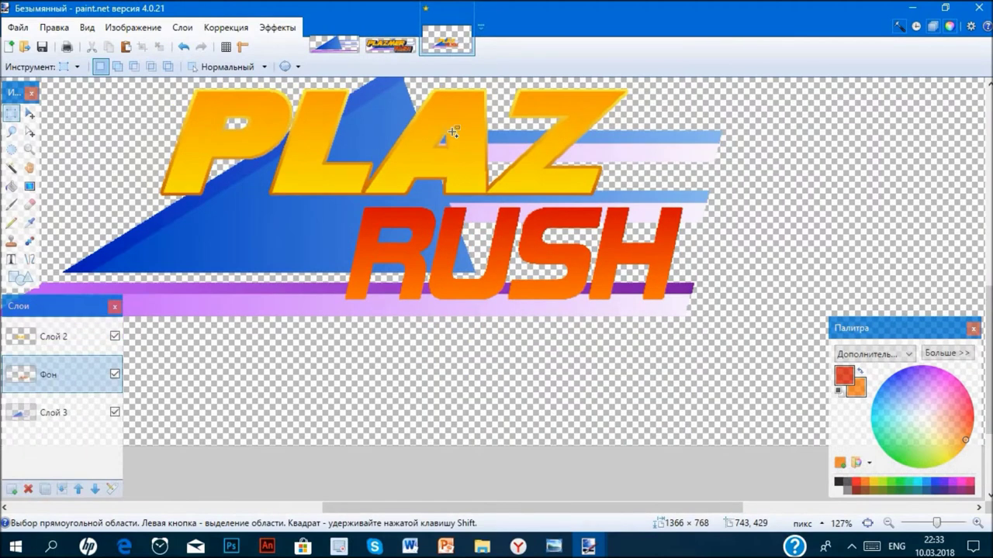
pyautogui.click(285, 29)
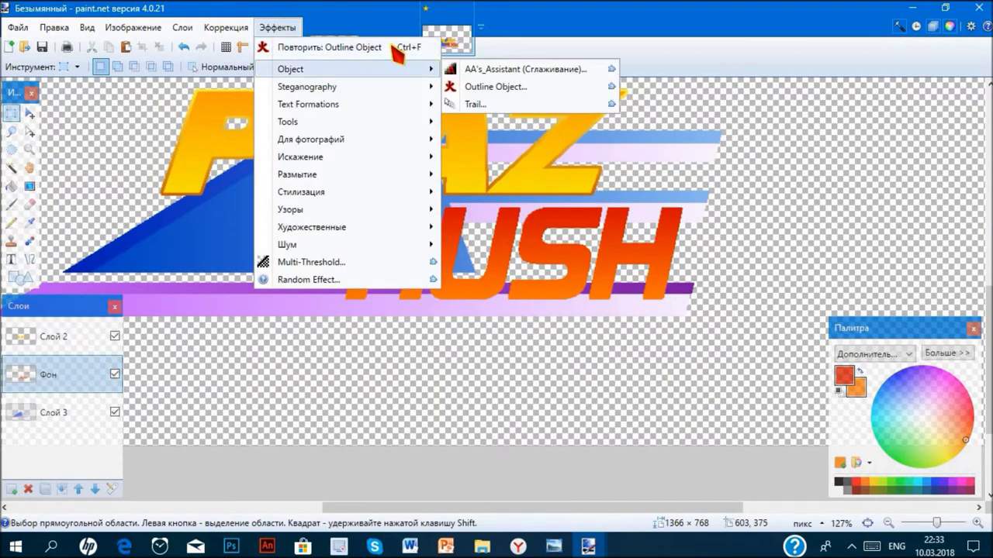
pyautogui.click(339, 39)
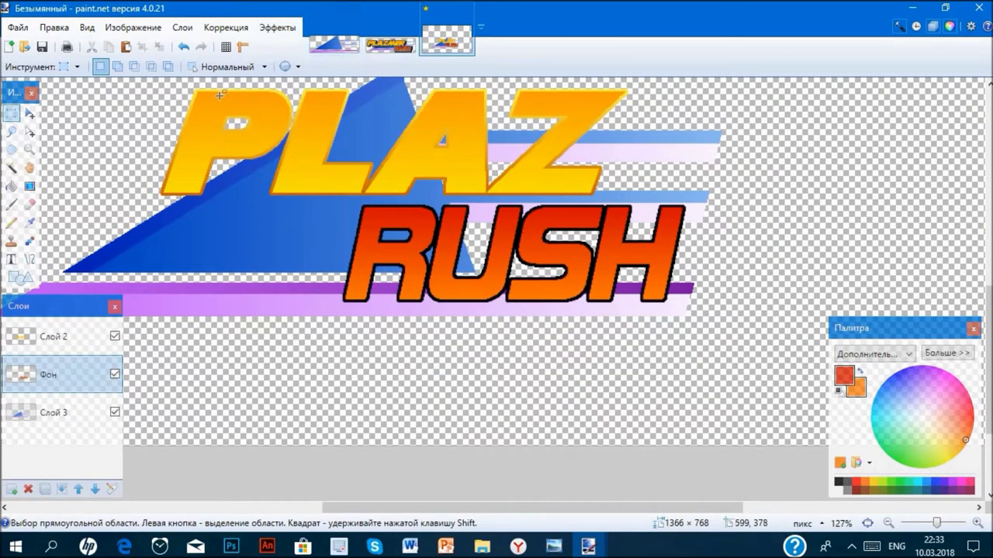
# - Measure the thickness of the white outline around RUSH in the reference logo with a one-pixel-wide selection
pyautogui.click(390, 44)
pyautogui.hscroll(3, 406, 98)
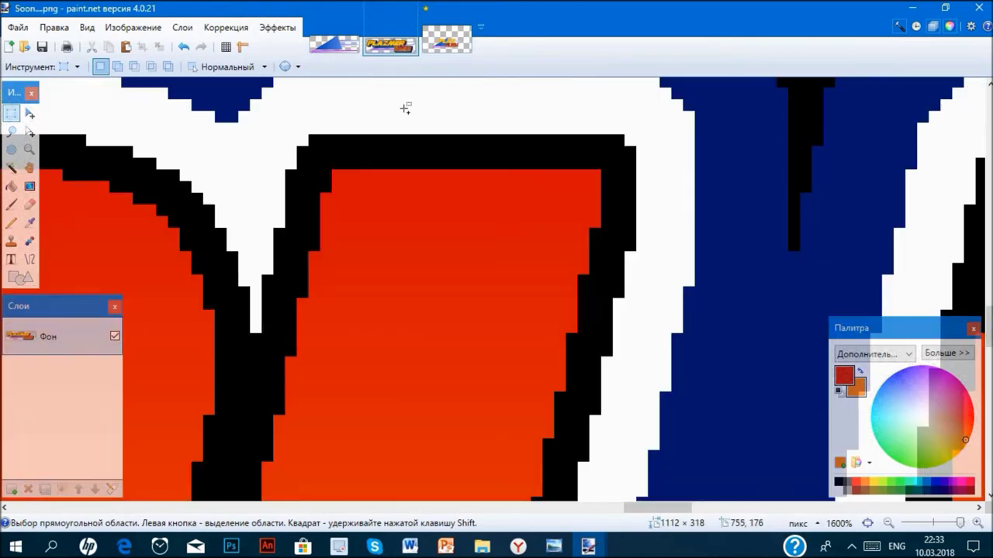
pyautogui.scroll(2, 392, 157)
pyautogui.moveTo(389, 165); pyautogui.dragTo(384, 210)
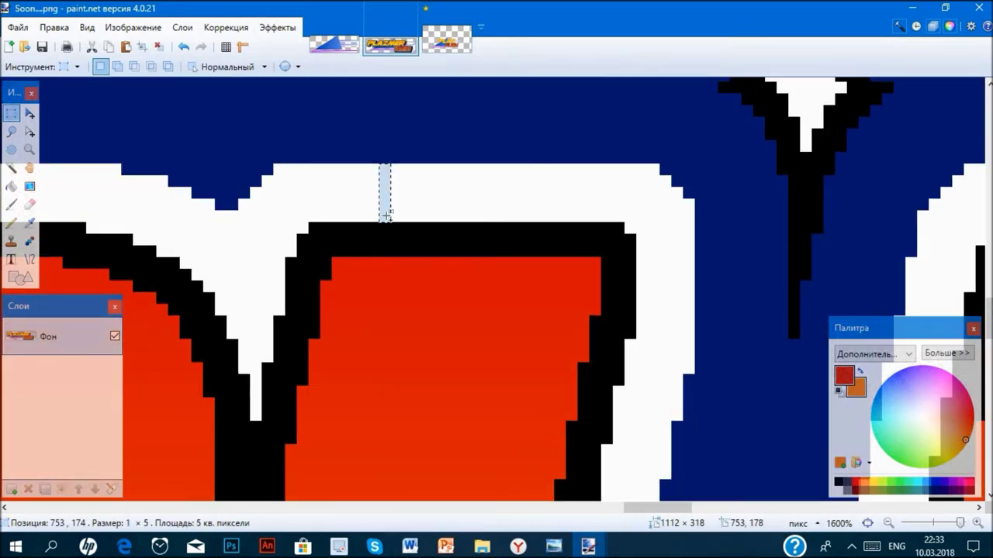
# - Add a white outline of width 5 around the black-edged RUSH letters with the Outline Object effect
pyautogui.click(446, 42)
pyautogui.click(276, 27)
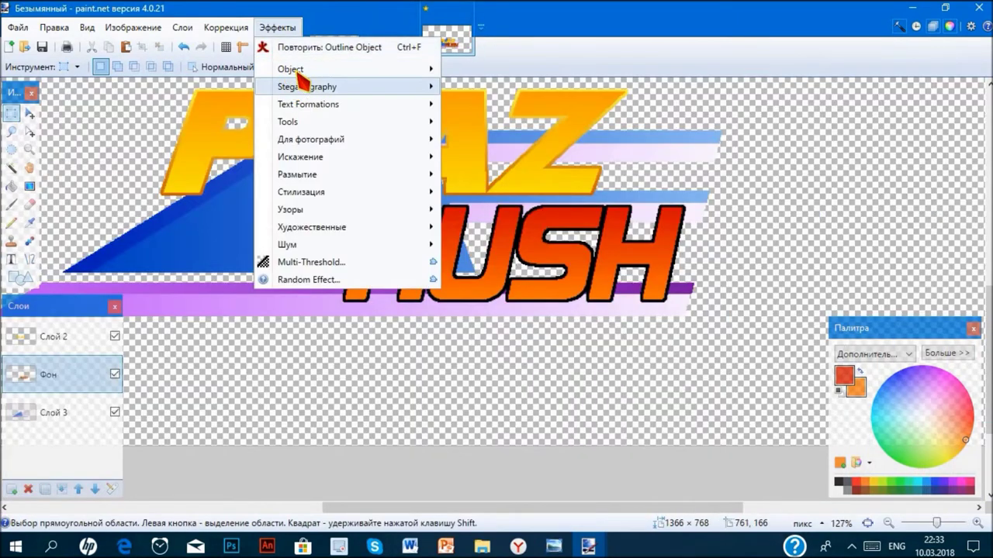
pyautogui.moveTo(295, 69)
pyautogui.click(485, 87)
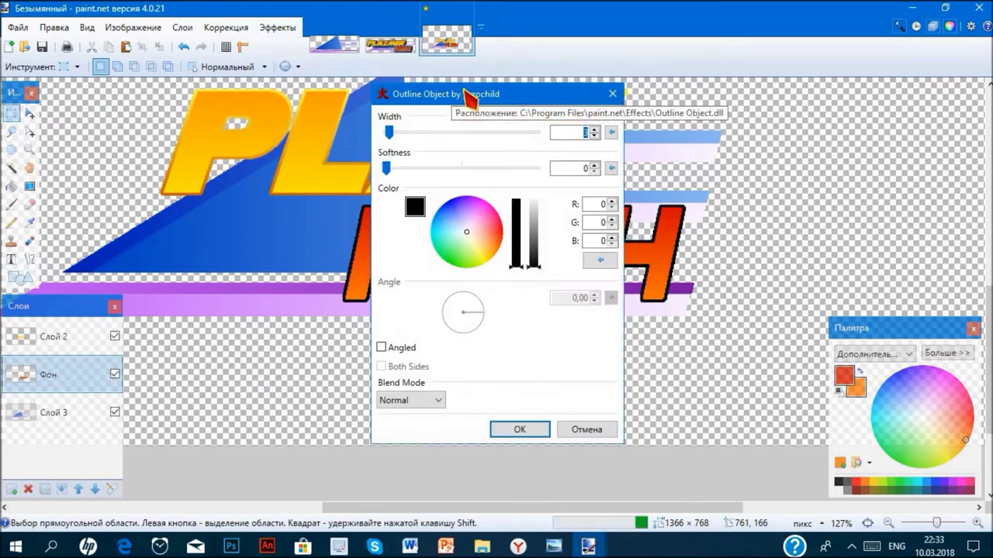
pyautogui.click(594, 130)
pyautogui.click(594, 129)
pyautogui.moveTo(534, 267); pyautogui.dragTo(538, 166)
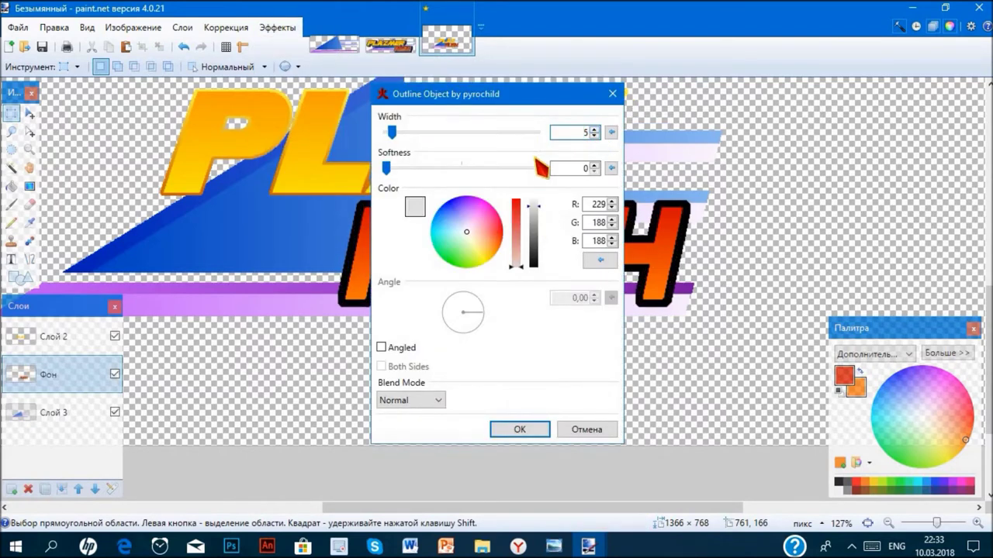
pyautogui.click(520, 430)
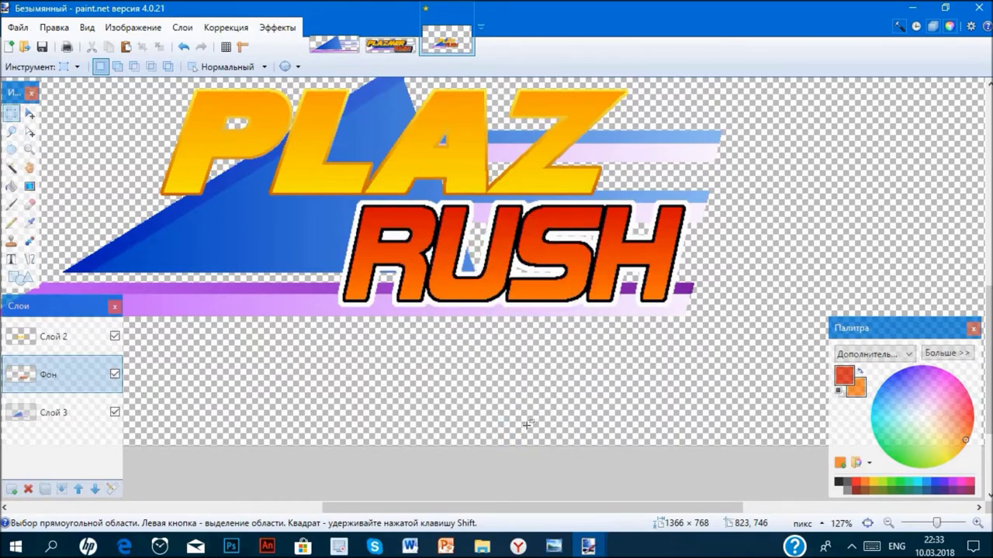
# - Check the outlines between the words in the reference logo and merge the PLAZ layer Слой 2 down into the RUSH layer Фон
pyautogui.click(390, 44)
pyautogui.scroll(-4, 431, 98)
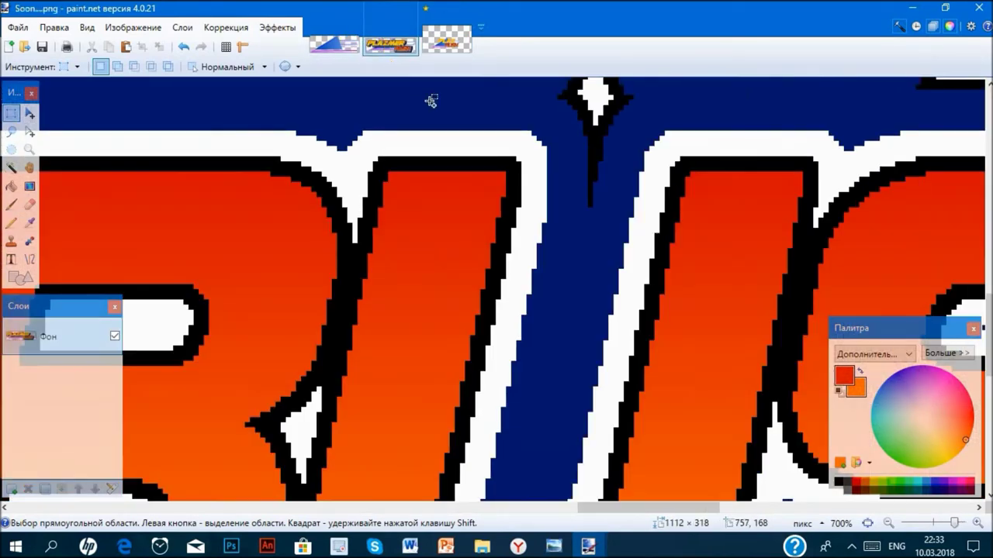
pyautogui.scroll(3, 433, 100)
pyautogui.click(446, 40)
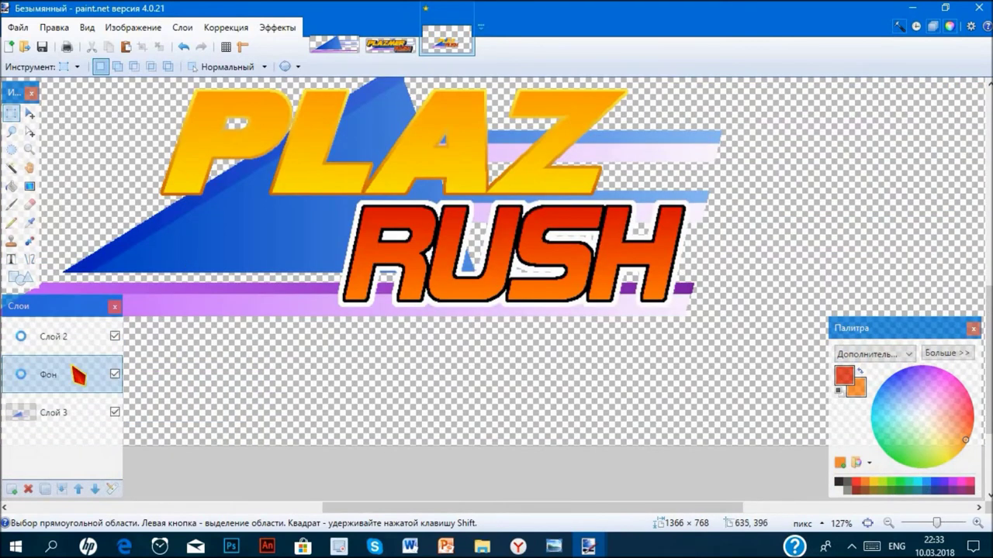
pyautogui.hotkey('ctrl', 'm')
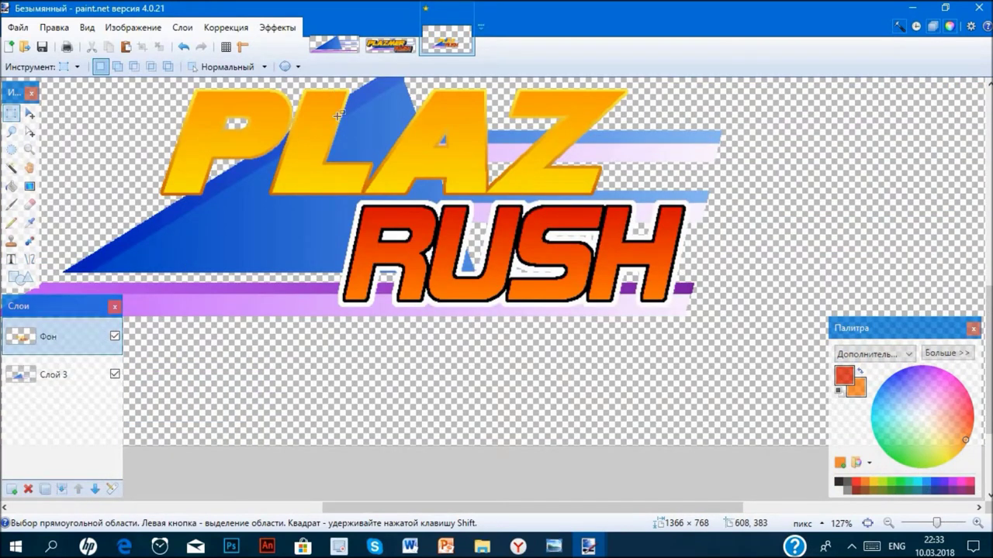
# - Measure the thickness of the dark blue outline above RUSH in the reference logo with a one-pixel-wide selection
pyautogui.hotkey('ctrl', 'shift', 'Tab')
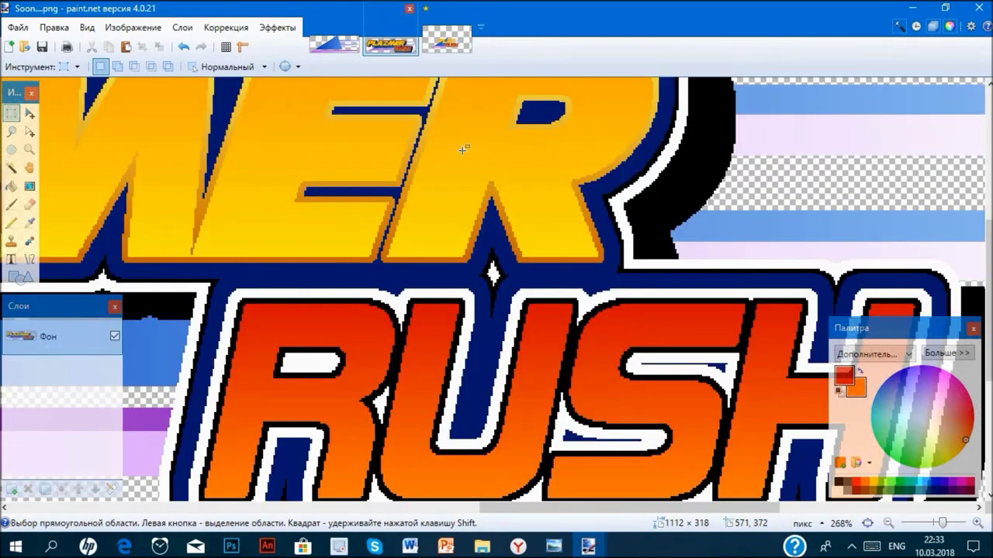
pyautogui.scroll(10, 543, 277)
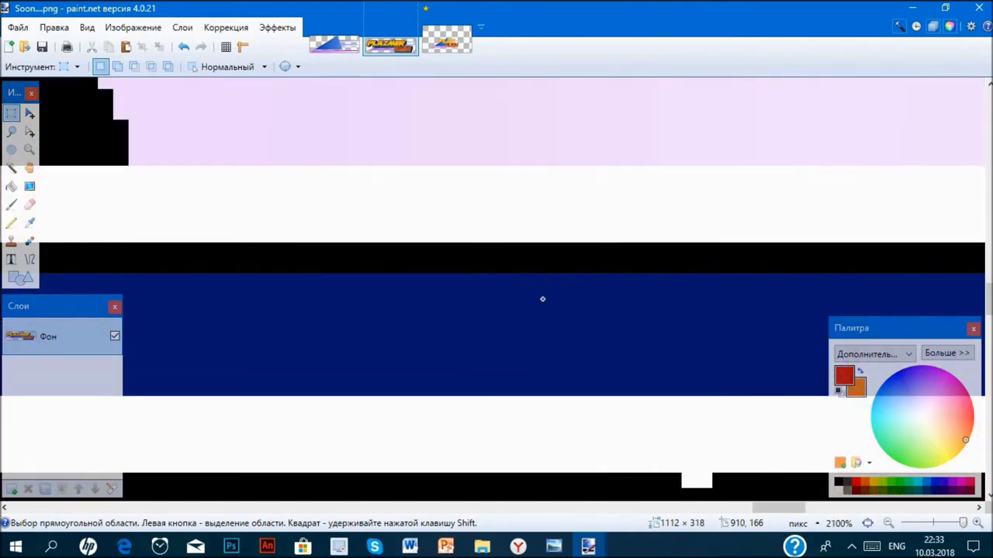
pyautogui.moveTo(529, 275); pyautogui.dragTo(542, 392)
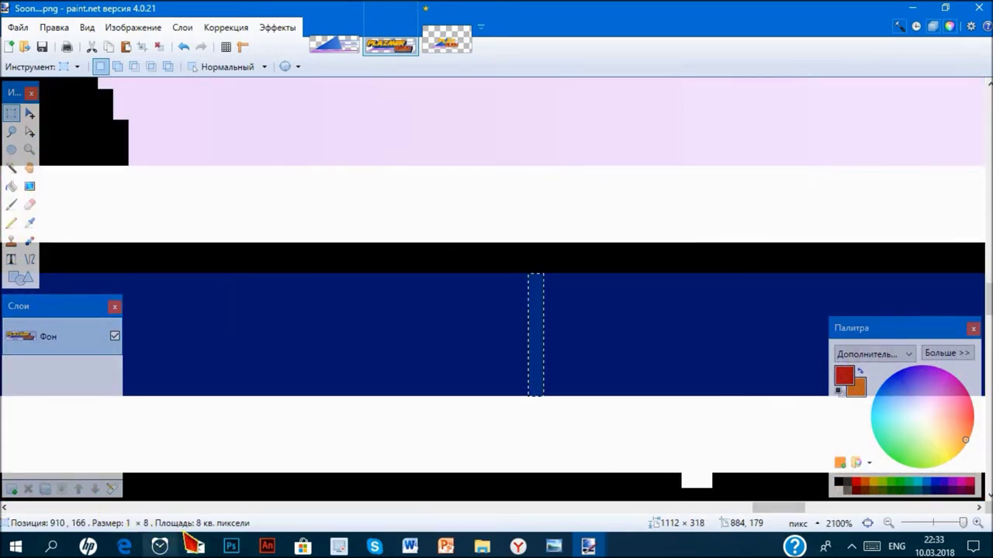
# - Sample the dark blue outline colour from the reference logo as the primary colour and display its RGB values
pyautogui.hotkey('ctrl', 'd')
pyautogui.click(29, 223)
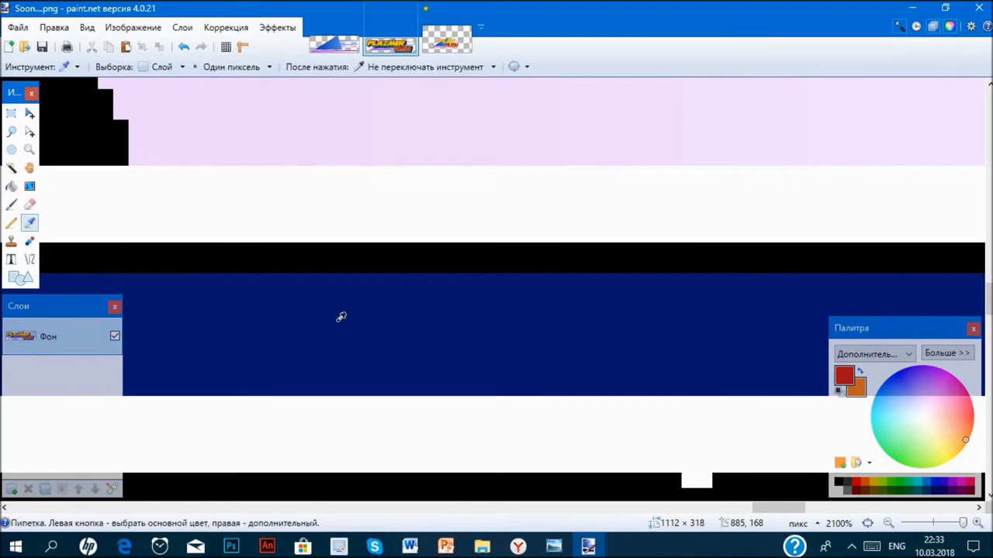
pyautogui.click(334, 326)
pyautogui.click(946, 354)
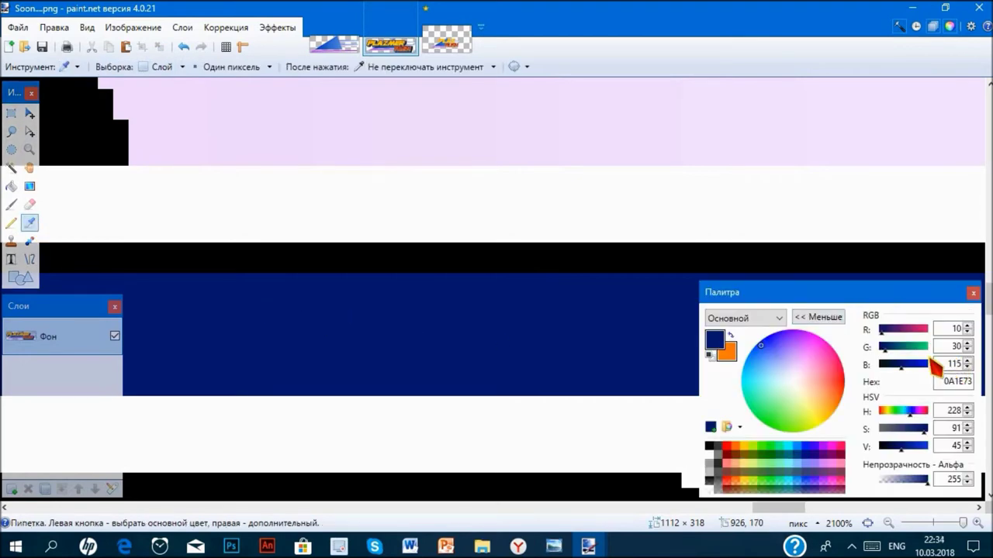
# - Add a dark blue outline of width 8 and colour RGB 10, 30, 115 around the PLAZ RUSH lettering with Outline Object
pyautogui.click(463, 45)
pyautogui.click(277, 27)
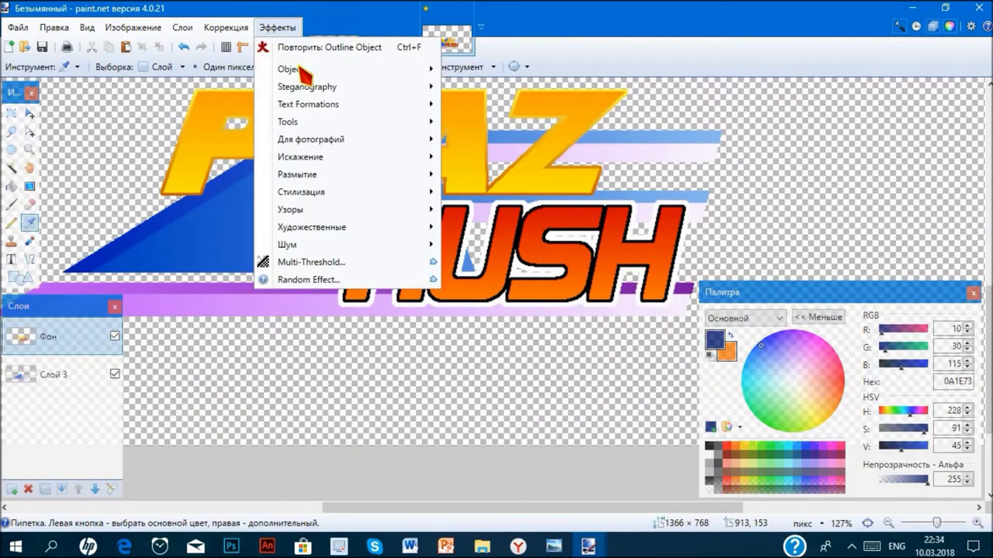
pyautogui.moveTo(411, 69)
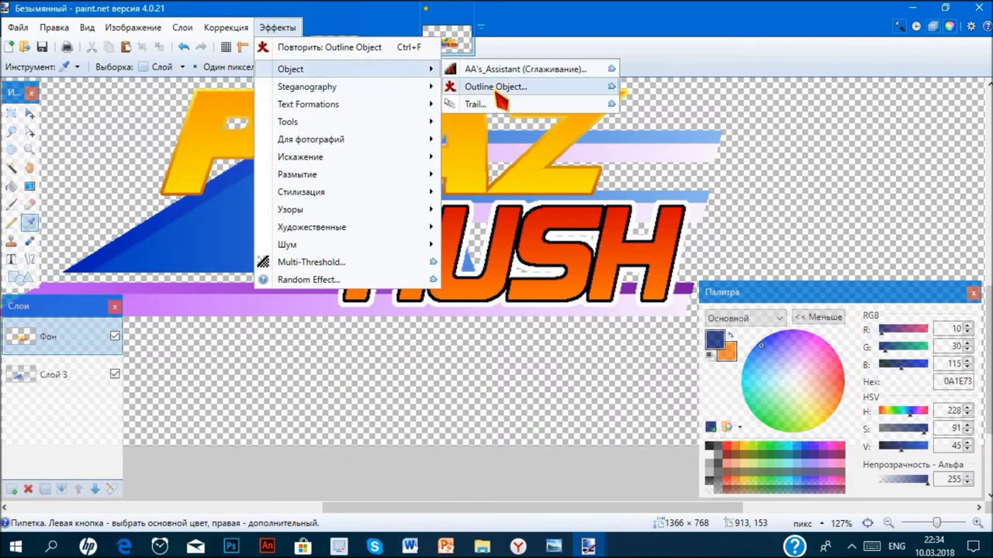
pyautogui.click(497, 87)
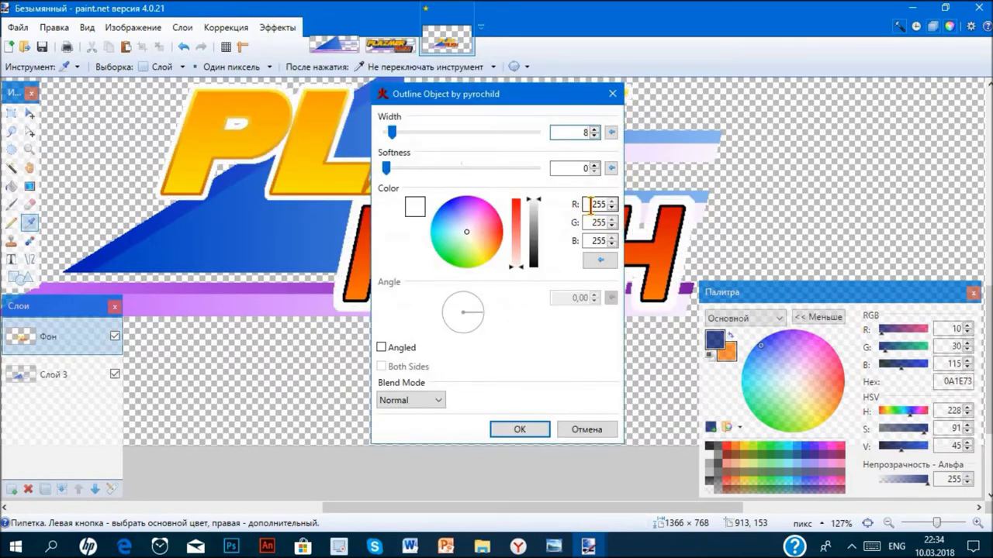
pyautogui.doubleClick(592, 204)
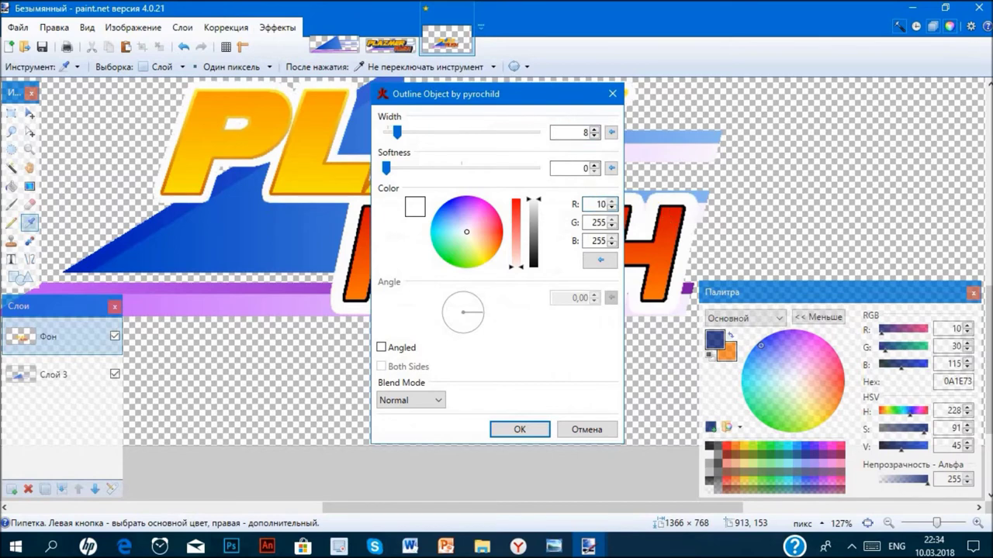
pyautogui.write('10')
pyautogui.press('Tab')
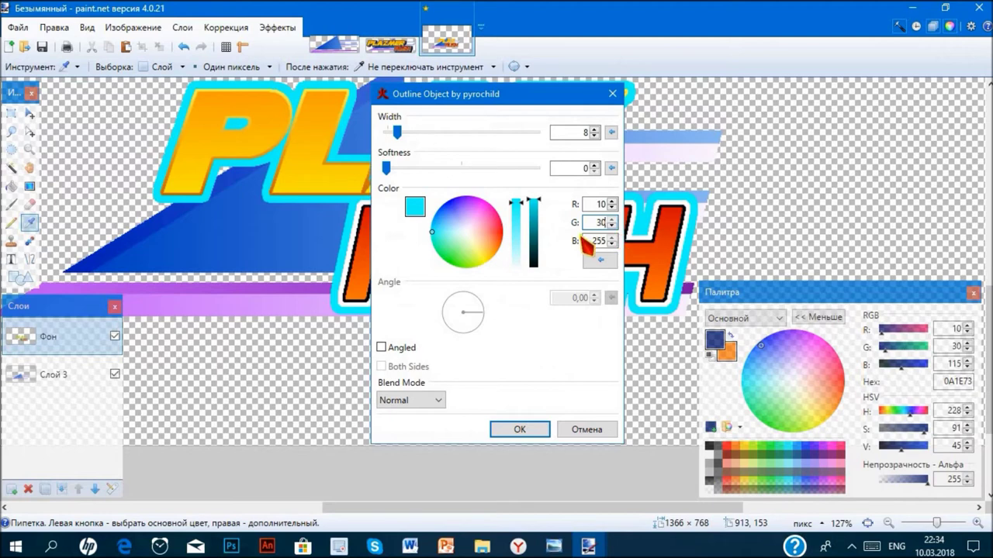
pyautogui.press('Tab')
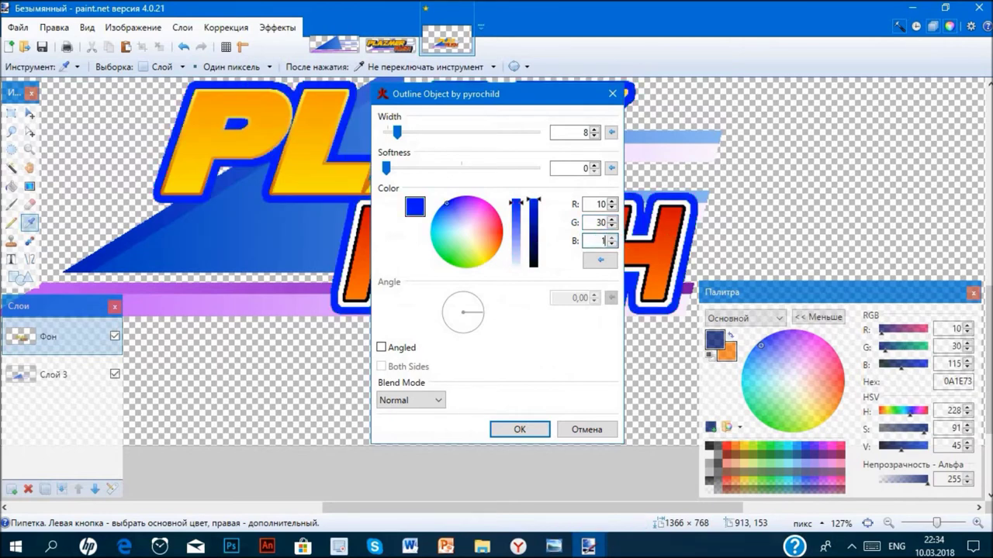
pyautogui.click(518, 429)
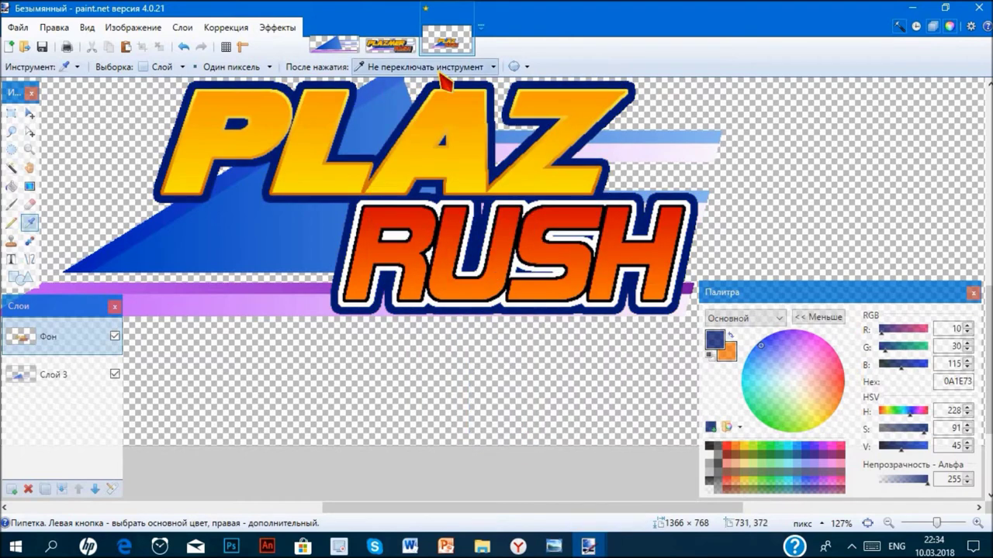
# - Measure the thickness of the black line bordering the dark blue outline in the reference logo with a rectangular selection
pyautogui.click(399, 45)
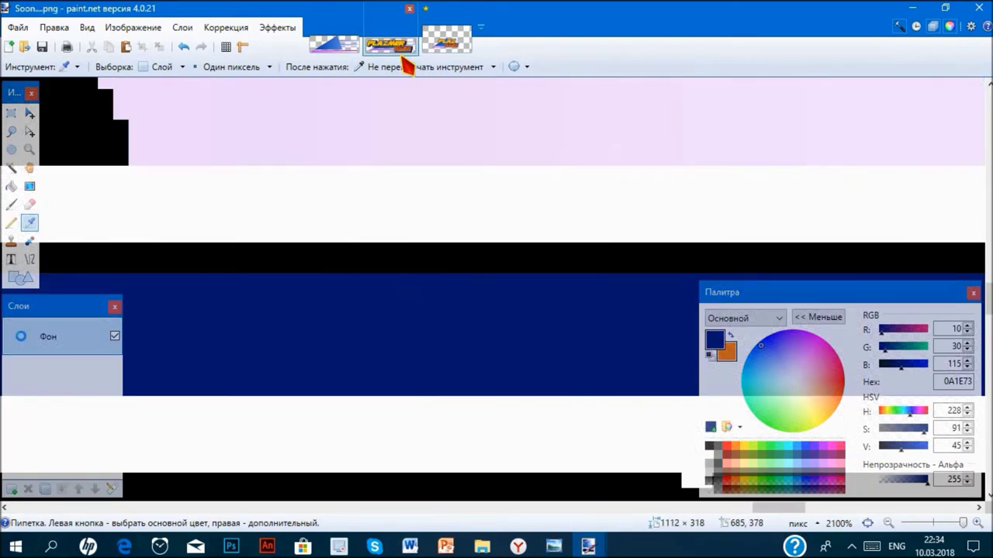
pyautogui.scroll(6, 430, 186)
pyautogui.press('s')
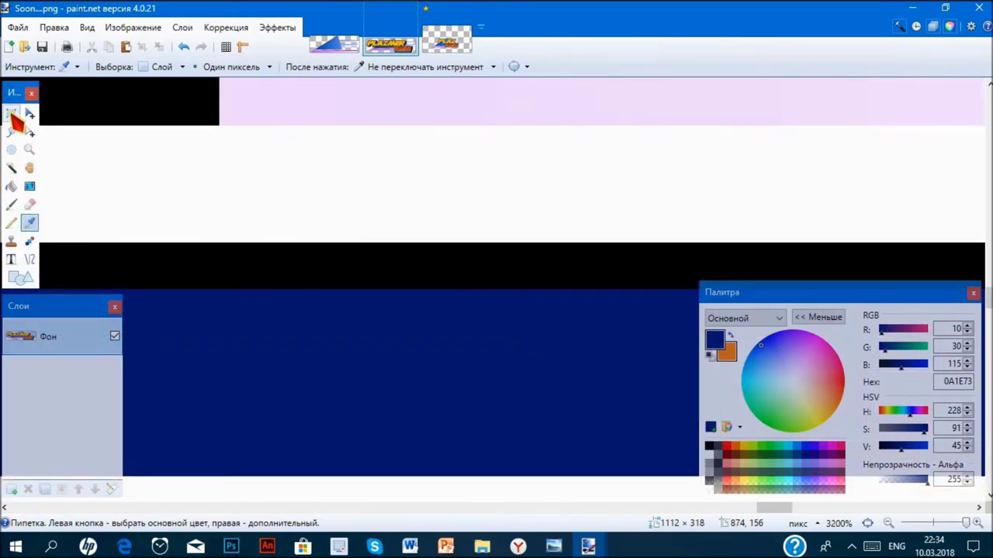
pyautogui.moveTo(214, 244); pyautogui.dragTo(214, 276)
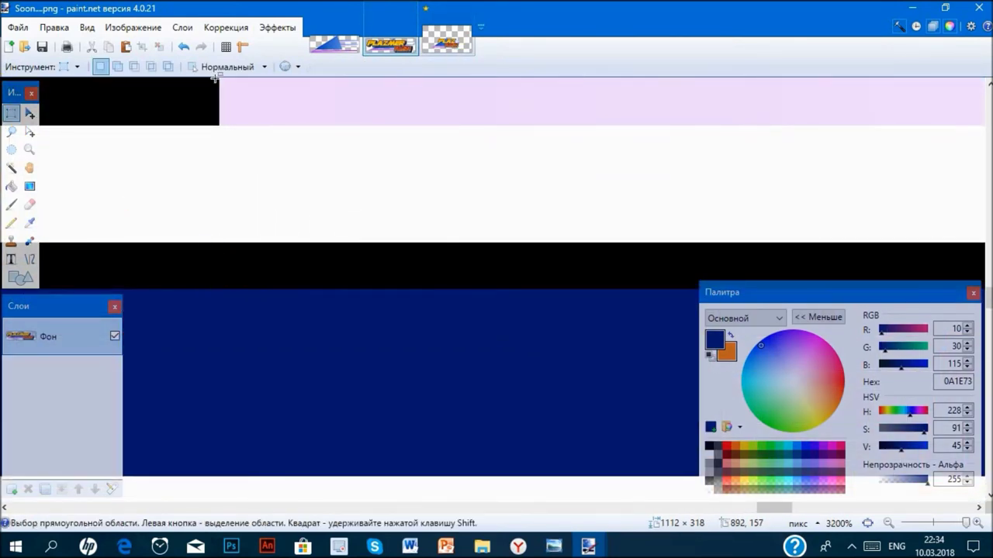
# - Add a thin black outline around the dark blue edge of the PLAZ RUSH lettering with Outline Object
pyautogui.click(446, 48)
pyautogui.click(277, 27)
pyautogui.moveTo(290, 69)
pyautogui.click(485, 87)
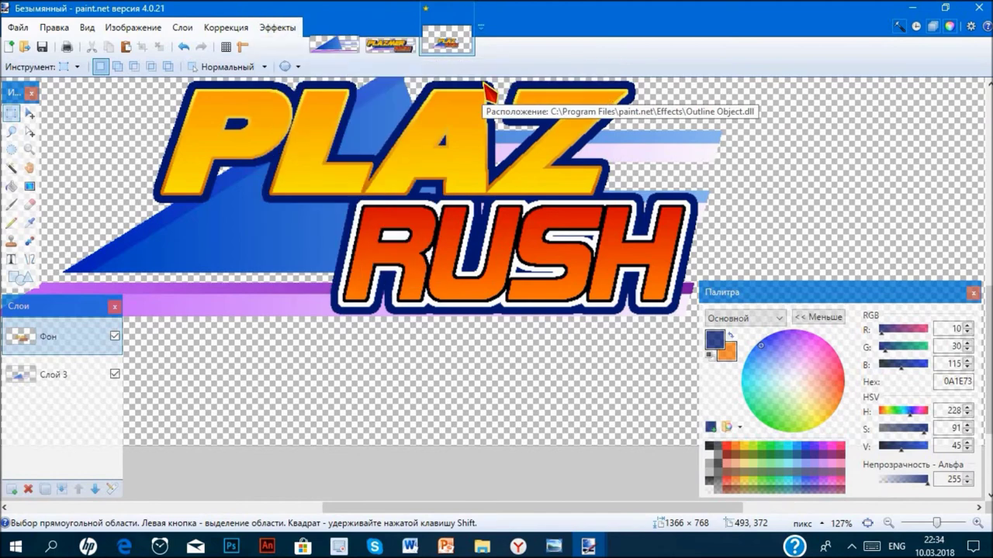
pyautogui.moveTo(396, 132); pyautogui.dragTo(374, 136)
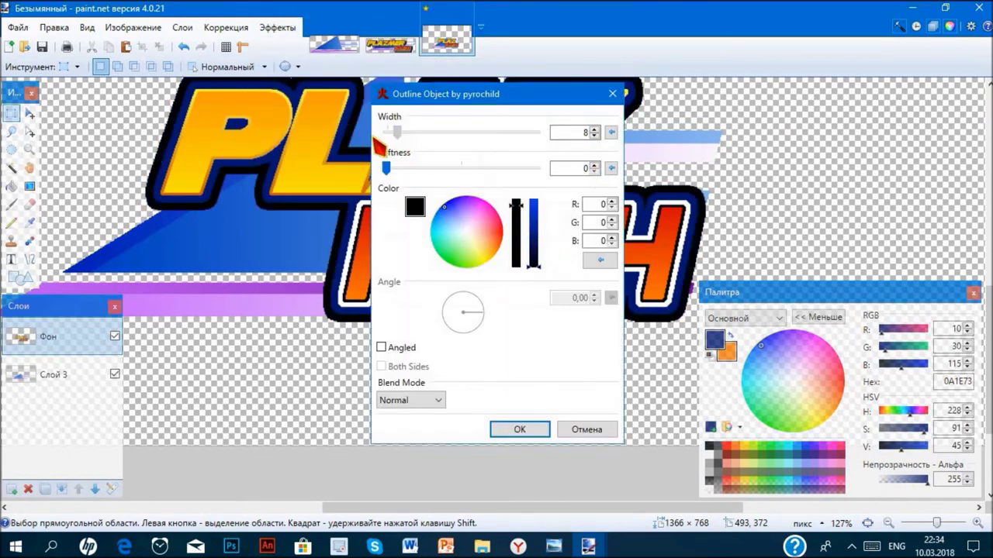
pyautogui.click(525, 428)
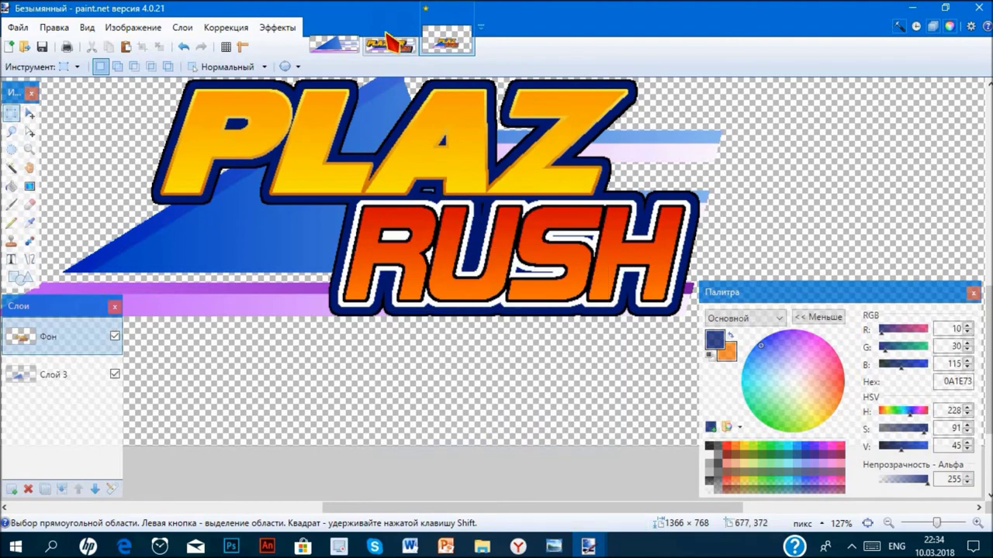
# - Measure the reference logo's outer white outline and add a white outline of width 5 around the PLAZ RUSH lettering with Outline Object
pyautogui.click(390, 43)
pyautogui.moveTo(362, 126); pyautogui.dragTo(348, 225)
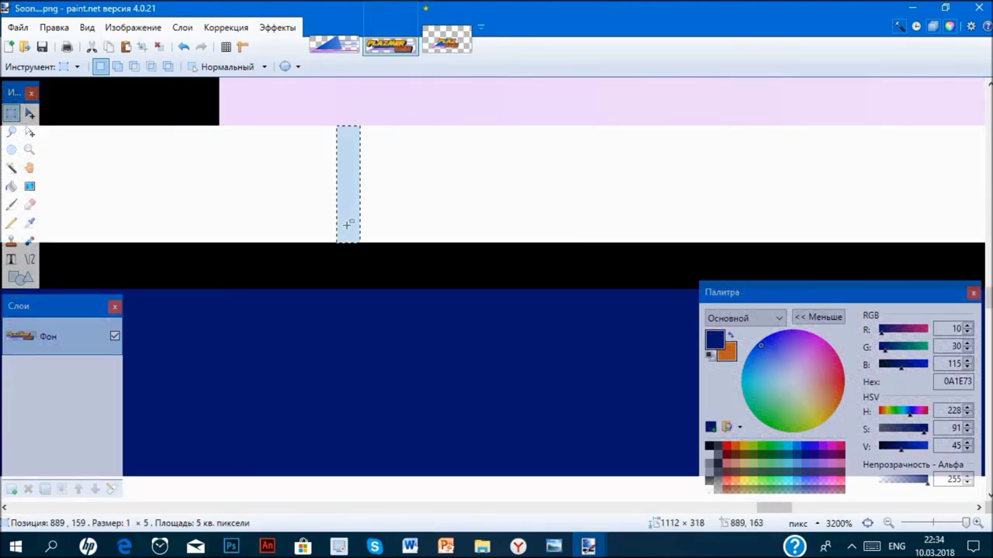
pyautogui.click(458, 43)
pyautogui.click(277, 27)
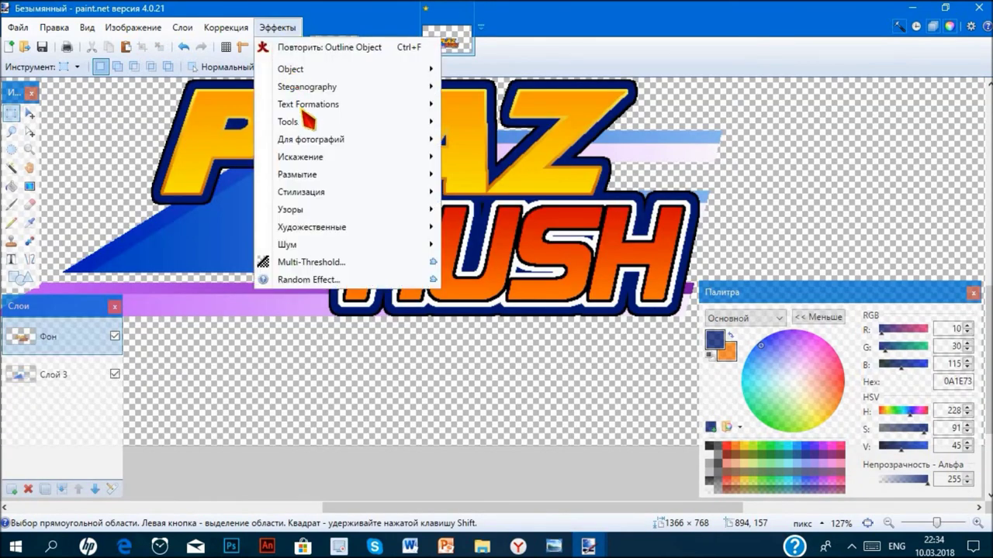
pyautogui.moveTo(293, 69)
pyautogui.click(512, 85)
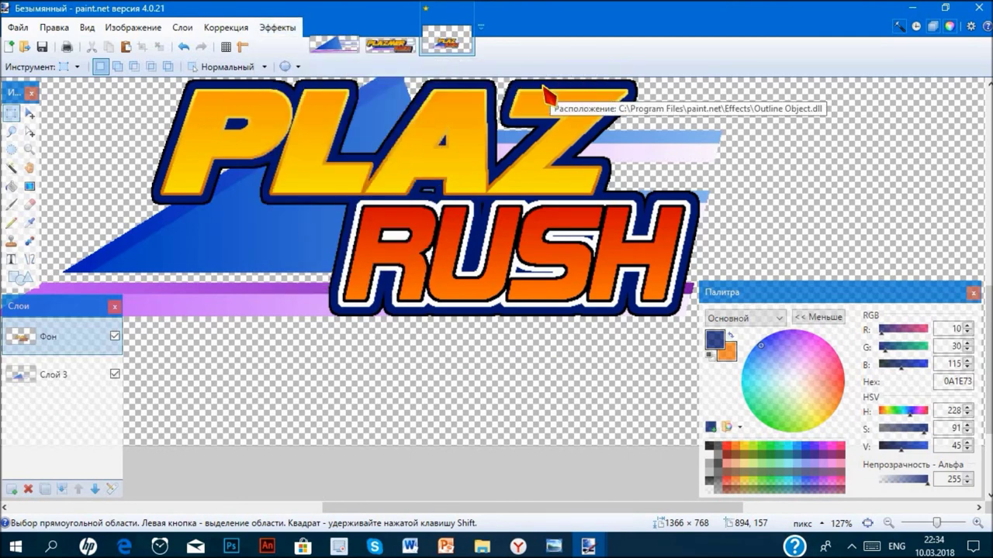
pyautogui.click(593, 129)
pyautogui.click(593, 129)
pyautogui.click(593, 128)
pyautogui.click(533, 225)
pyautogui.moveTo(551, 157); pyautogui.dragTo(532, 169)
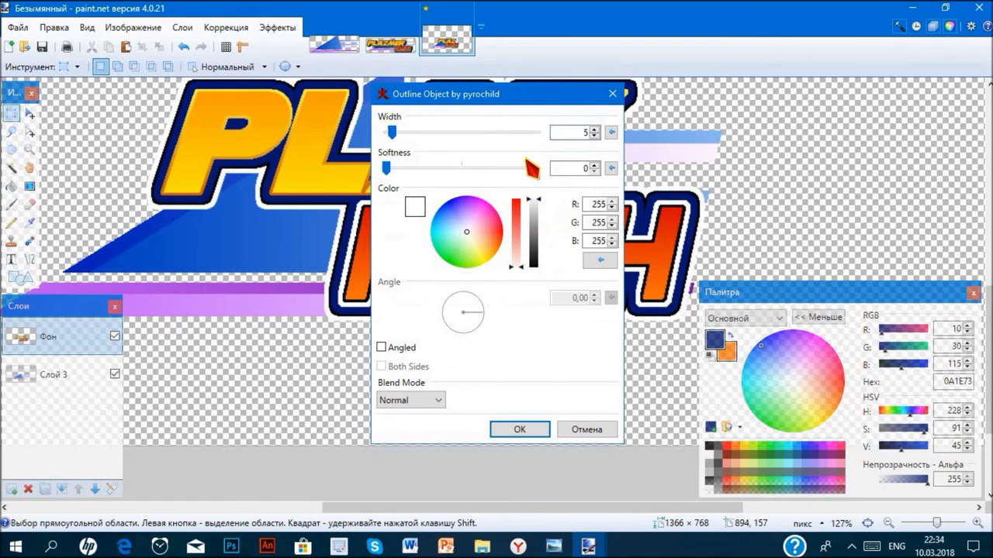
pyautogui.click(535, 431)
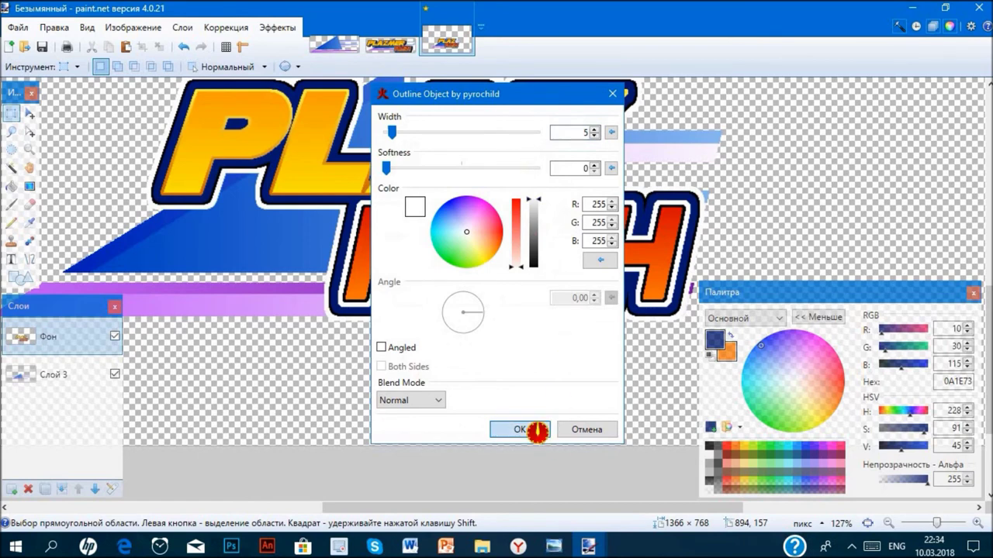
# - Fit the whole image in view, collapse the colour palette and merge the lettering layer Фон down into Слой 3
pyautogui.scroll(-3, 539, 430)
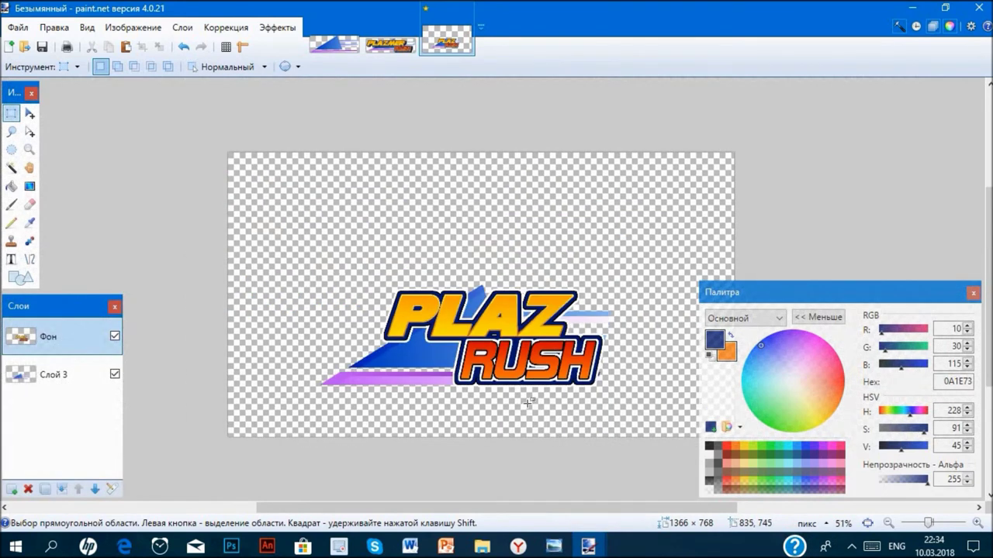
pyautogui.click(930, 522)
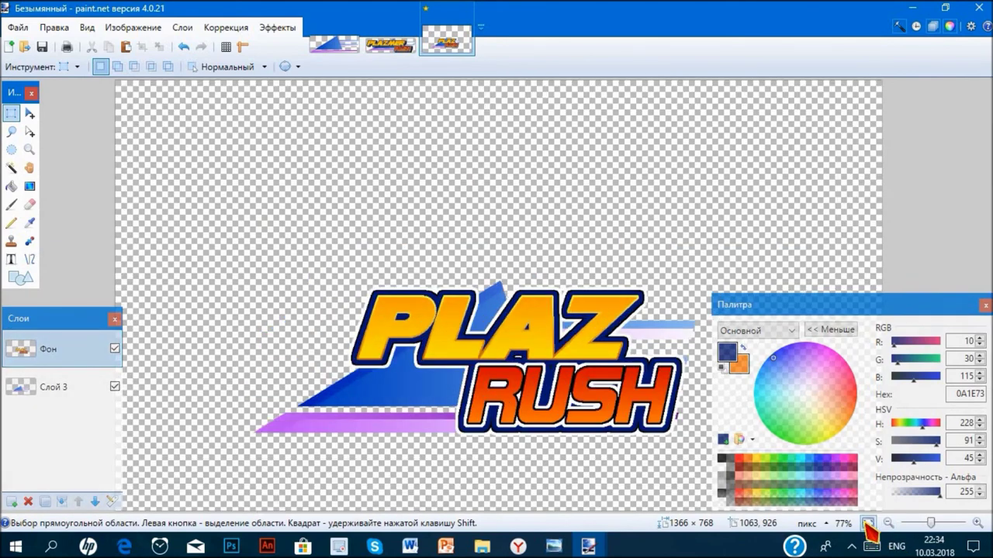
pyautogui.click(834, 327)
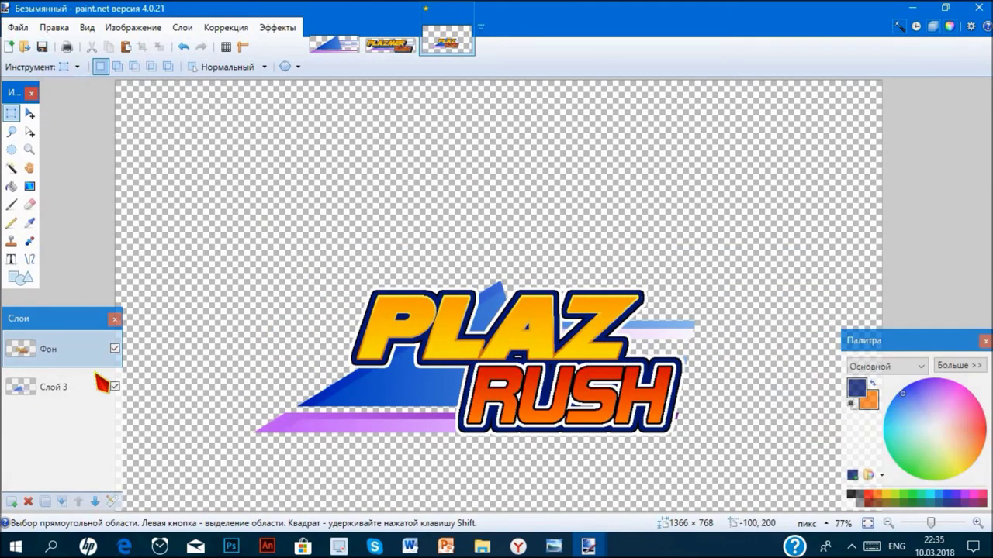
pyautogui.click(28, 502)
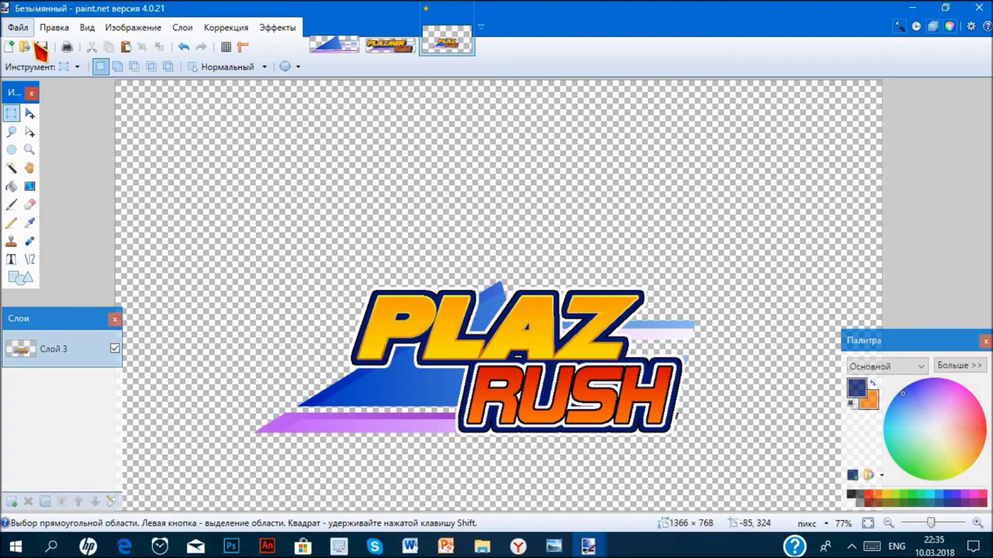